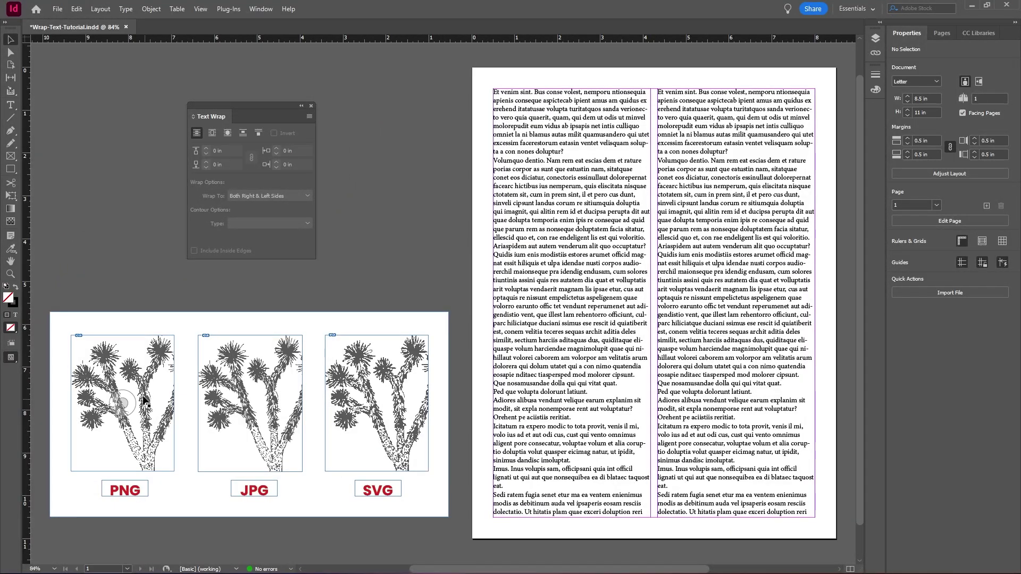
Place the PNG Joshua tree over the left text column and show the Text Wrap panel
drag(143, 396, 590, 221)
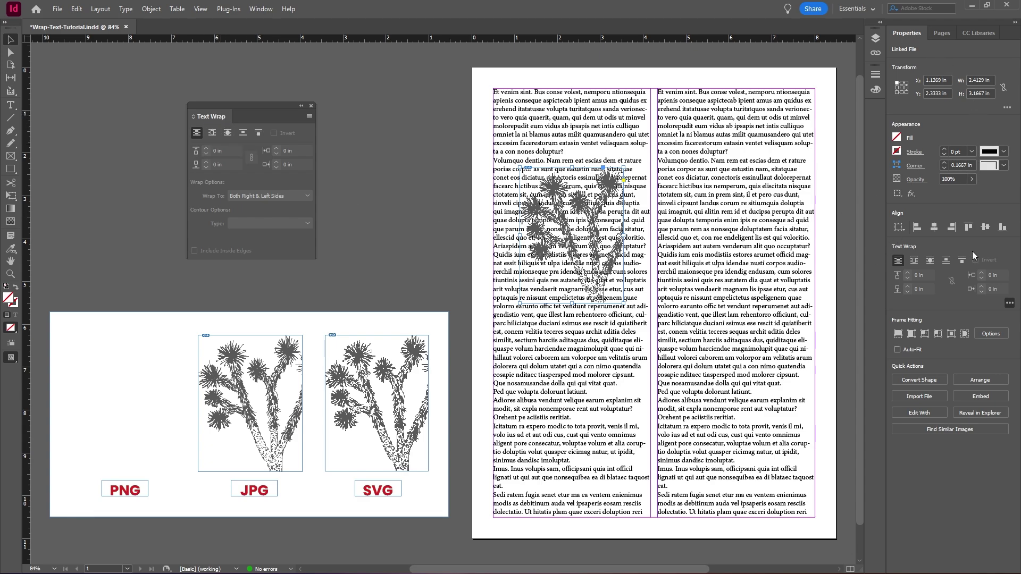
click(260, 9)
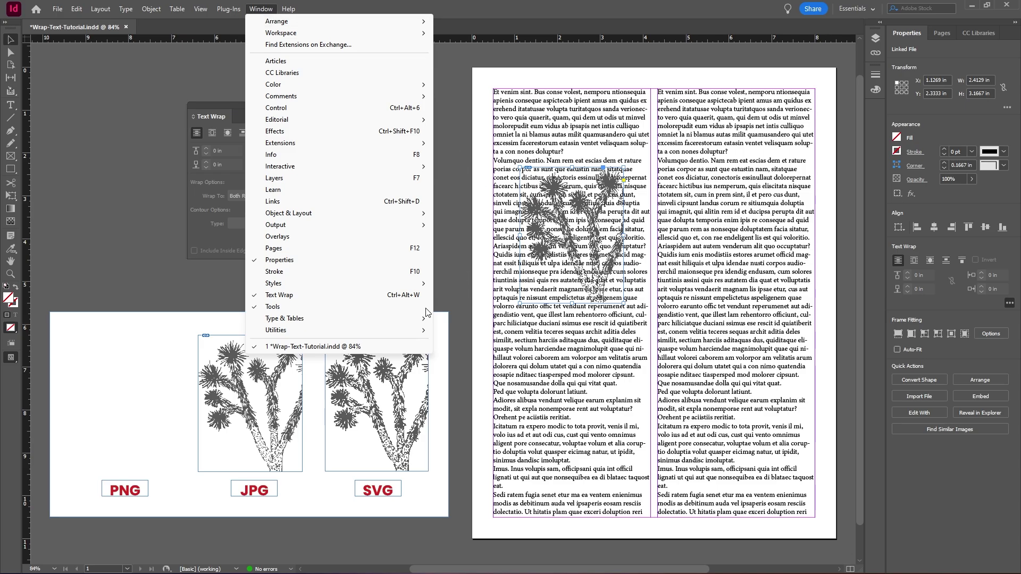
click(461, 272)
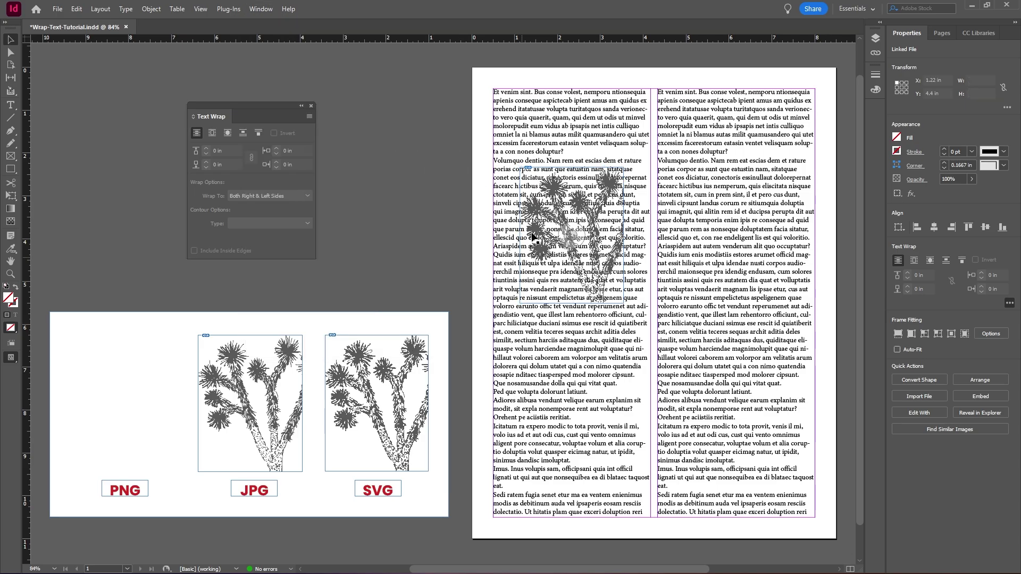
click(589, 211)
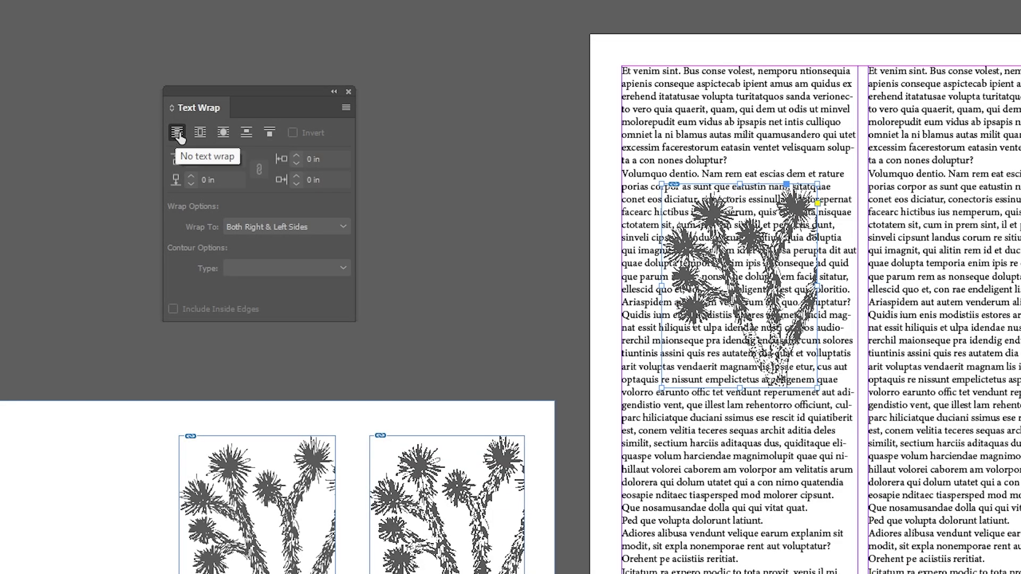
click(200, 134)
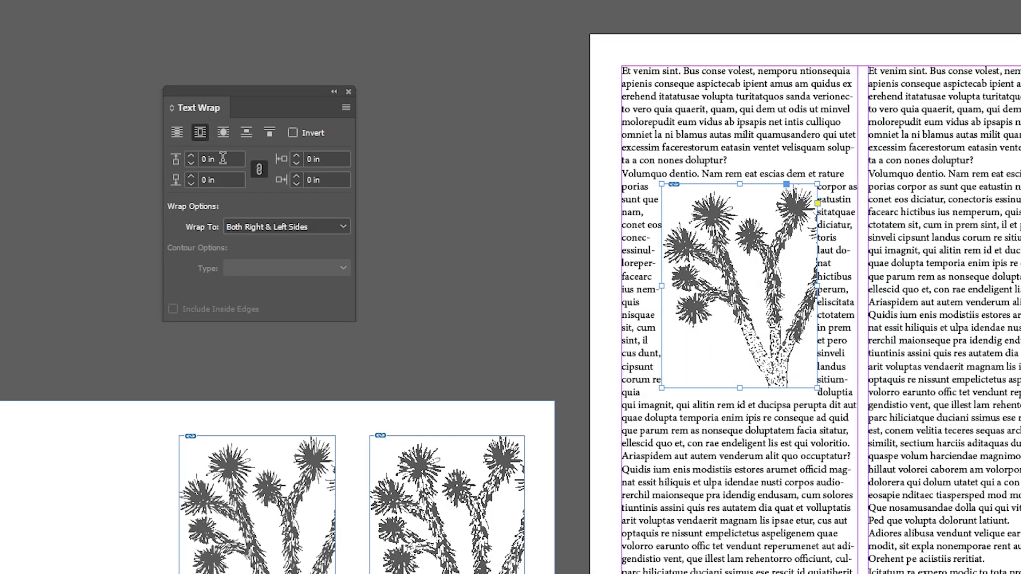
key(Up)
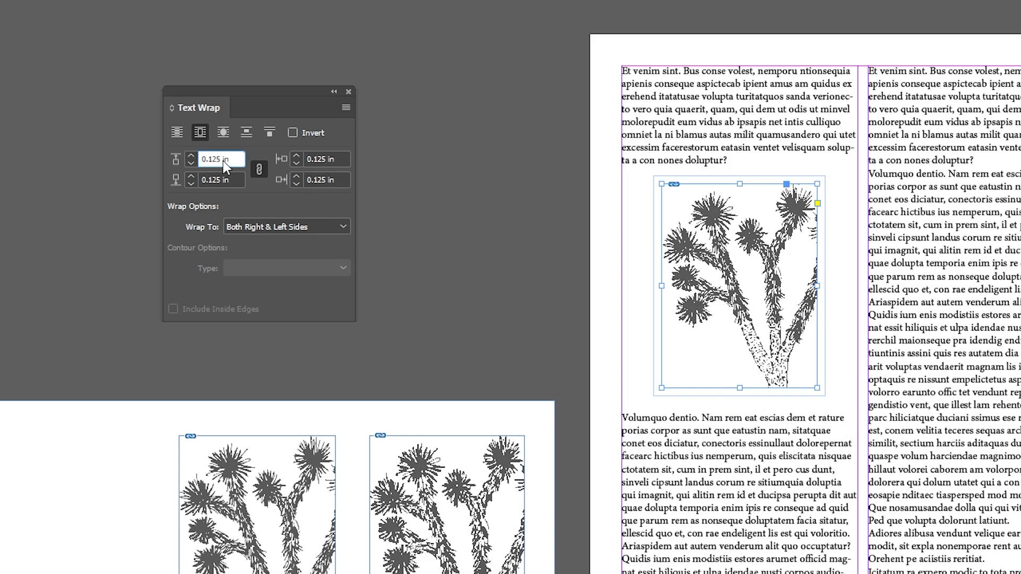
click(259, 170)
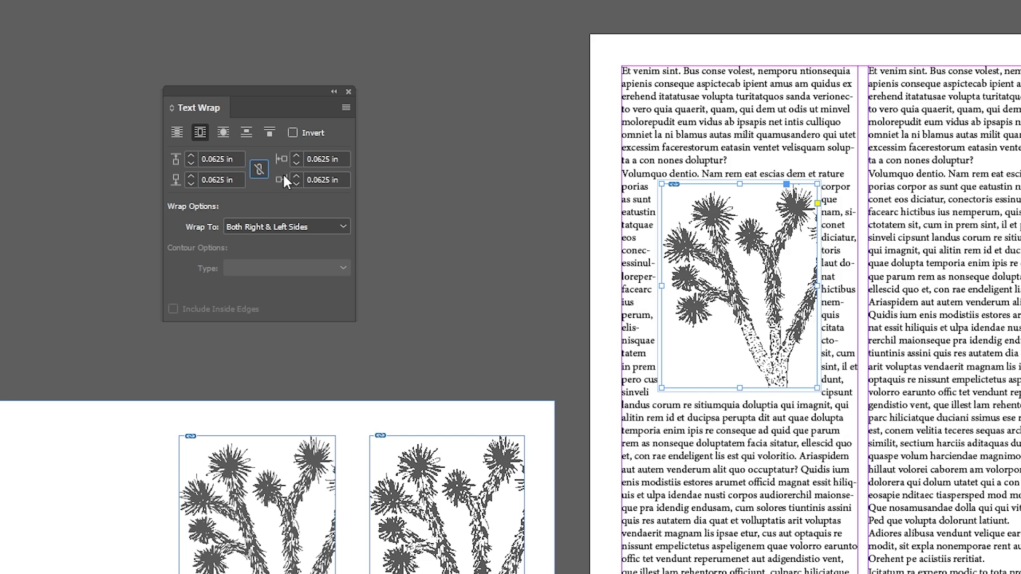
click(326, 178)
key(Down)
key(Up)
key(Down)
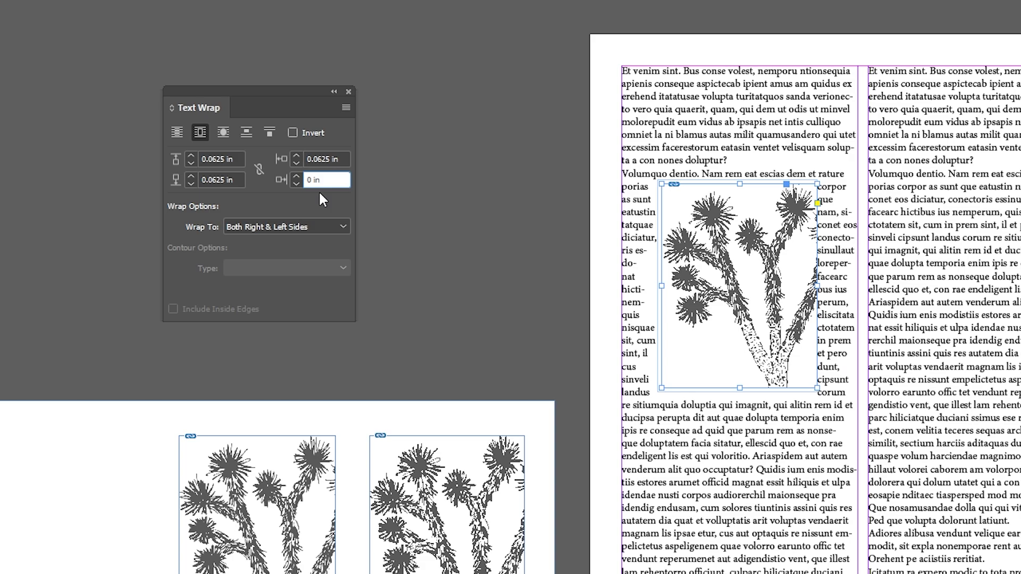
click(259, 169)
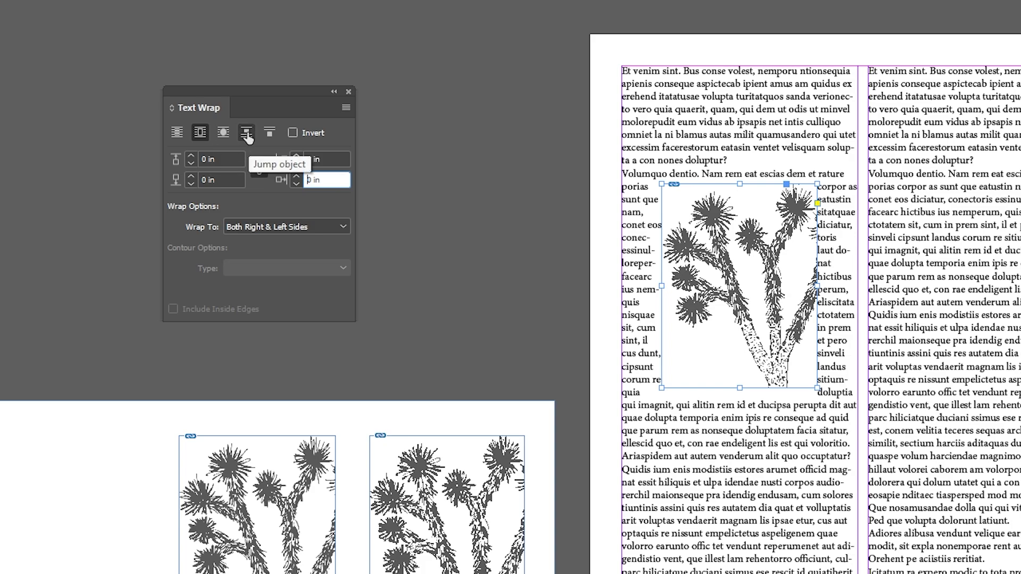
click(246, 134)
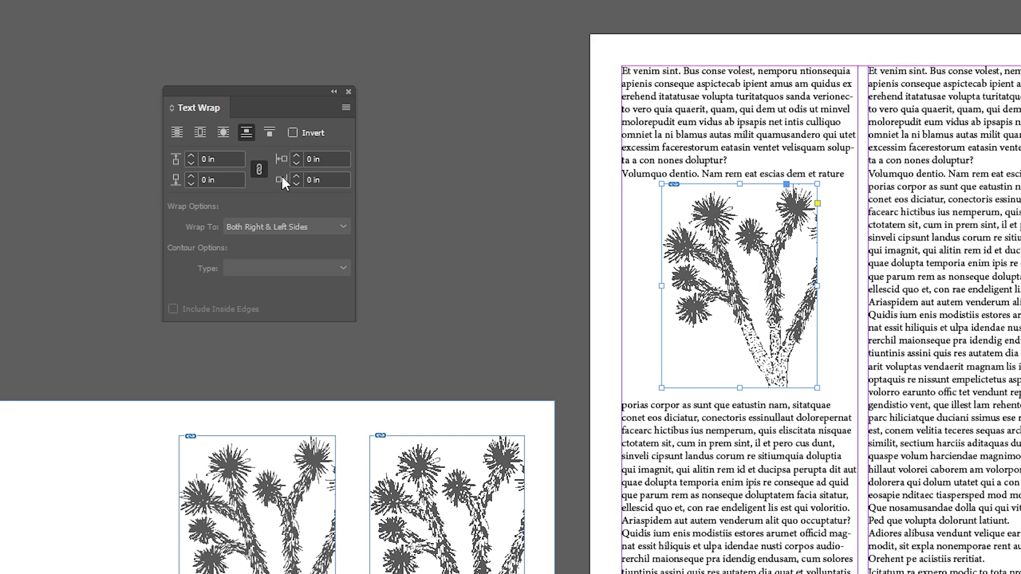
click(269, 133)
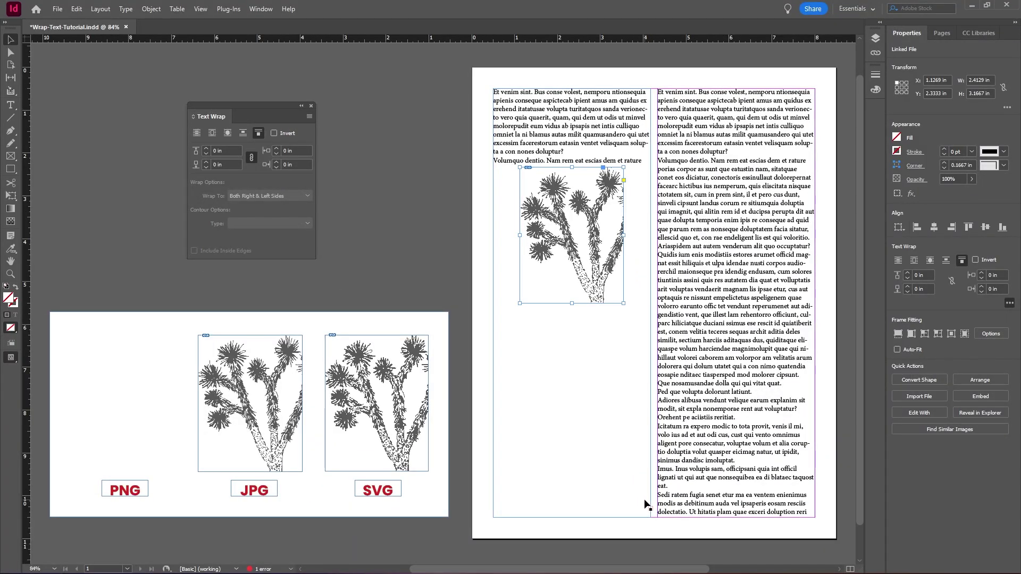
Move the tree to the lower right column and wrap text around its shape using Select Subject
key(ctrl+z)
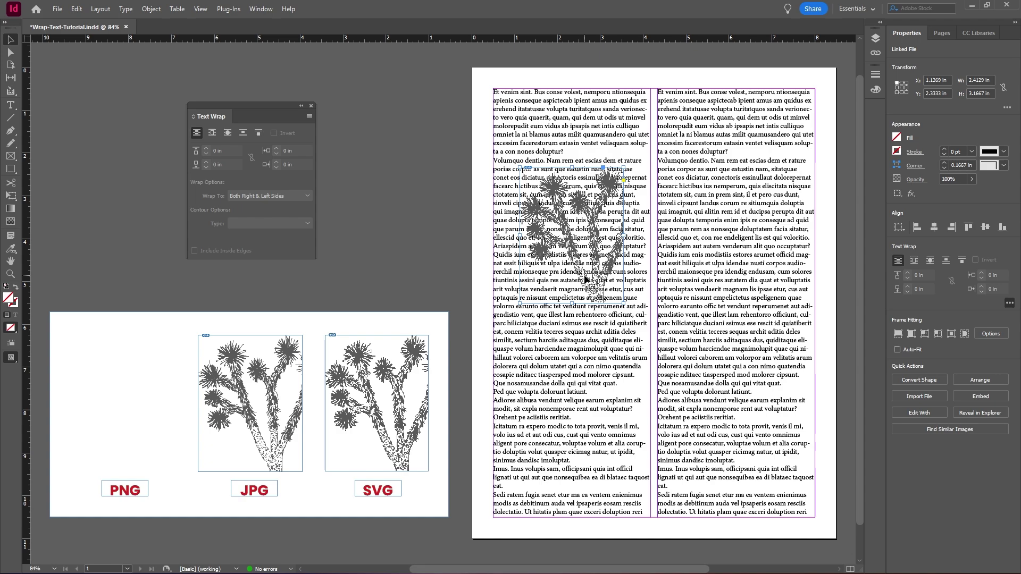
drag(596, 219, 806, 434)
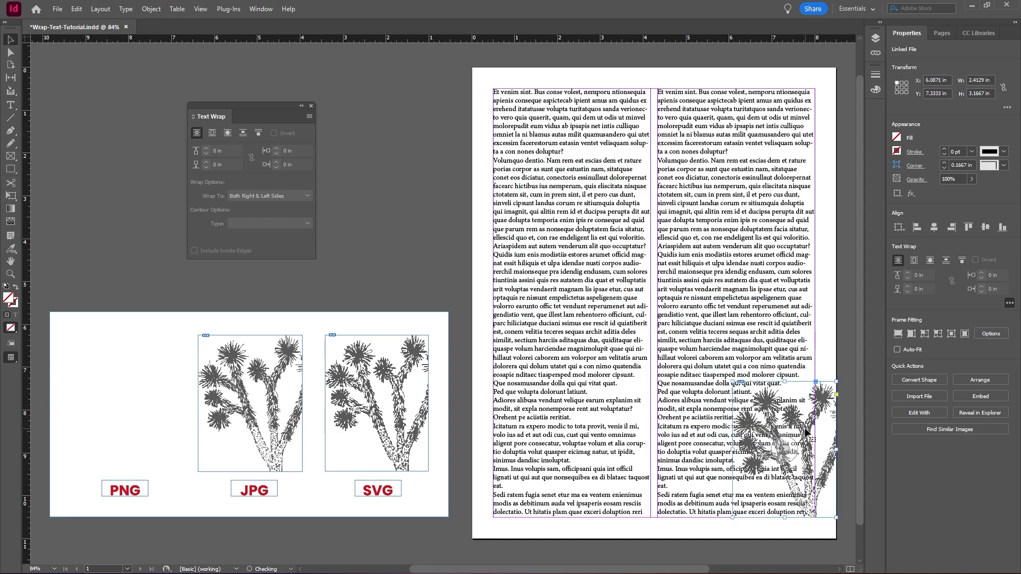
click(227, 133)
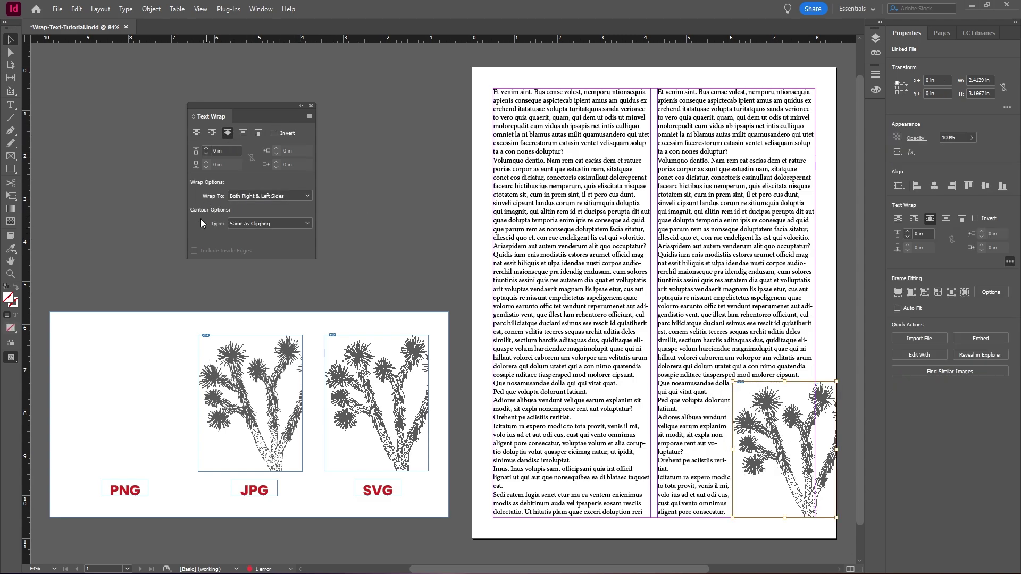
click(296, 227)
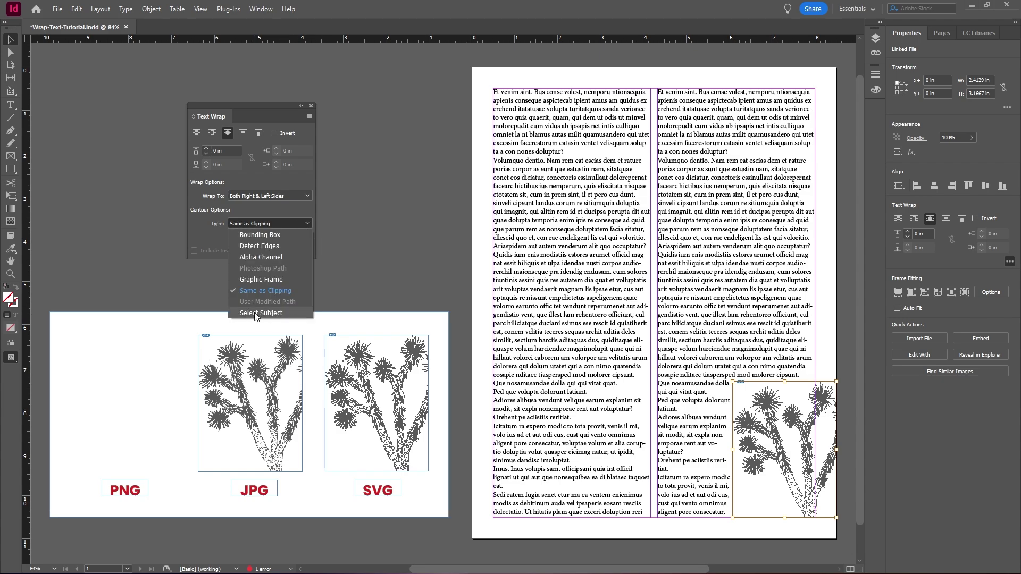
click(276, 313)
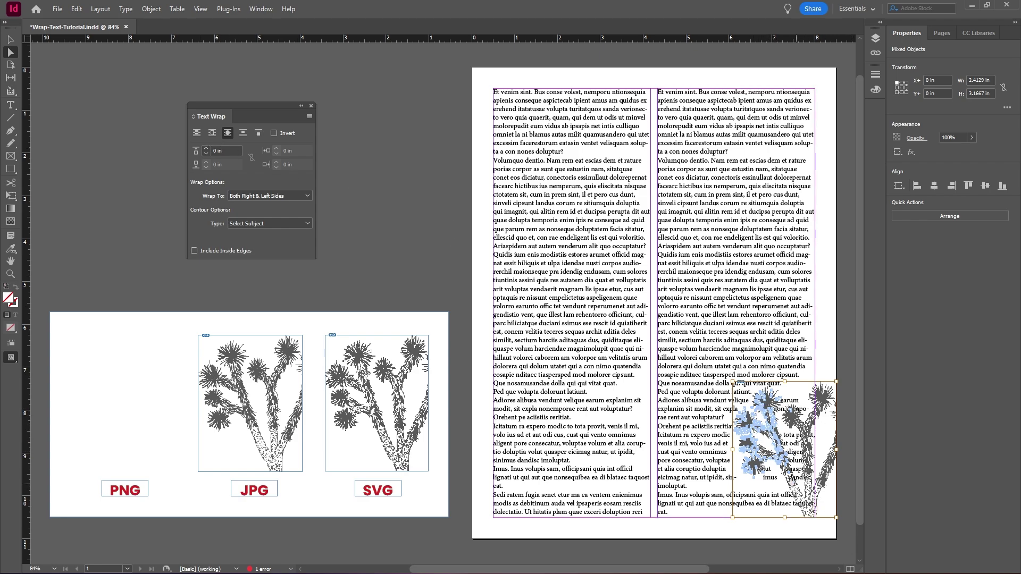
Try a small top wrap offset, then reset it to 0 in
click(234, 149)
key(Up)
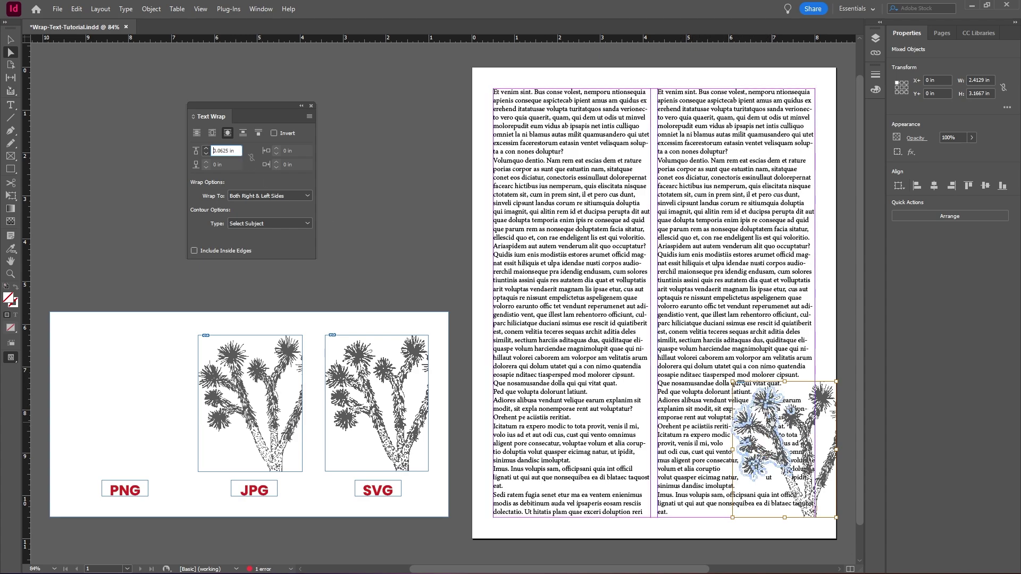
key(Down)
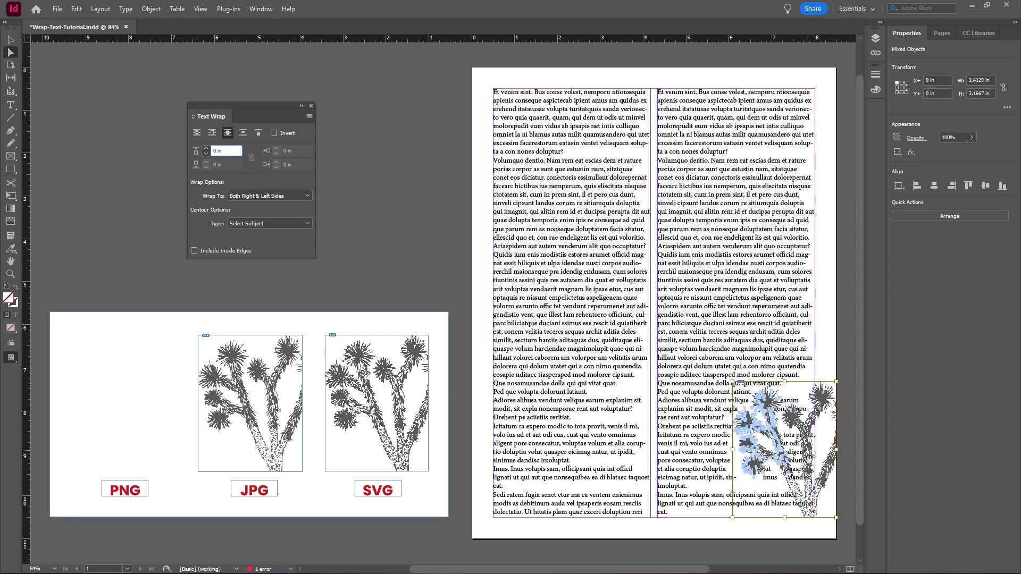
click(262, 224)
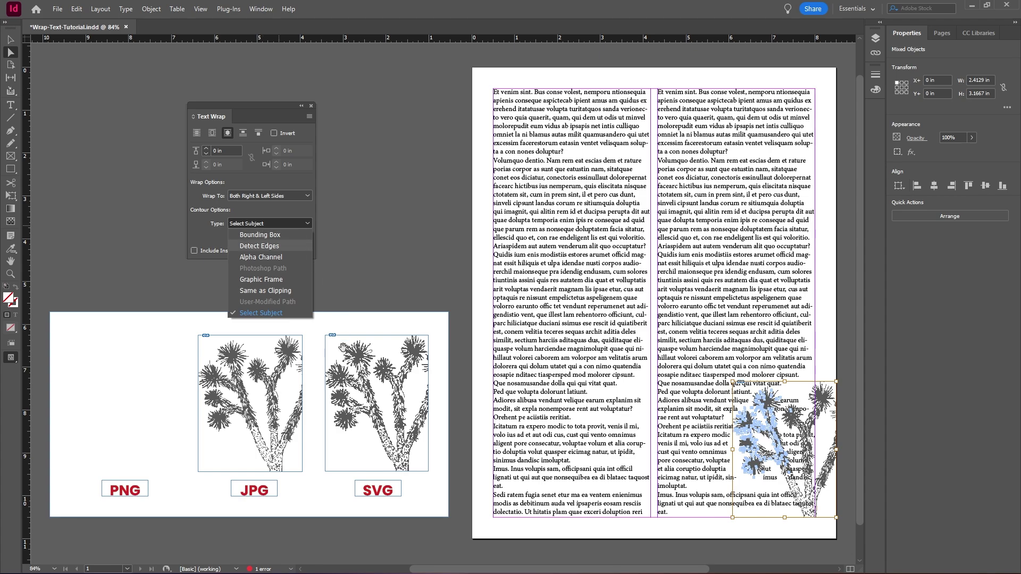
Try the Detect Edges contour with a small offset, then return the offset to 0 in
click(287, 245)
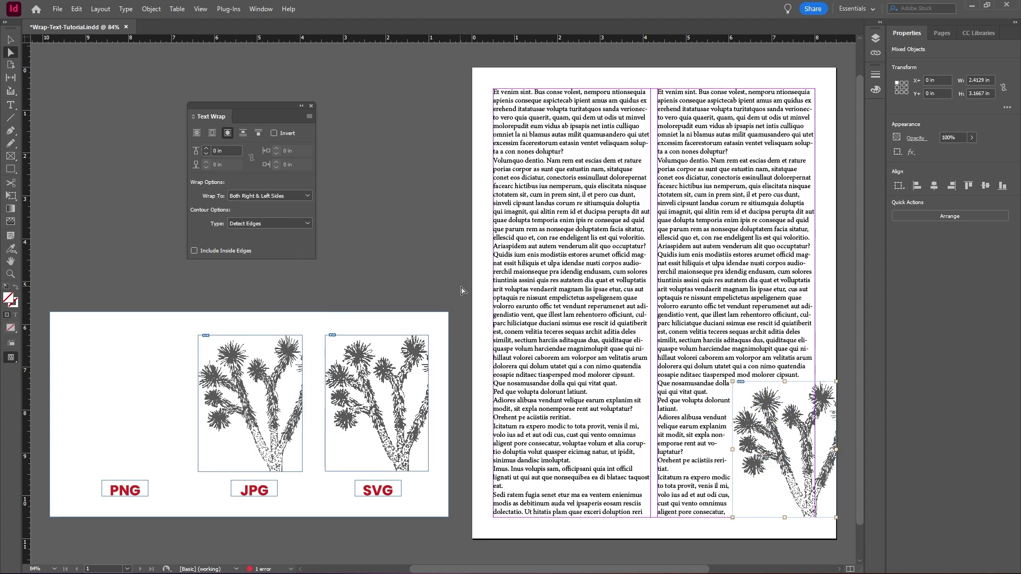
click(226, 151)
key(Up)
key(Up)
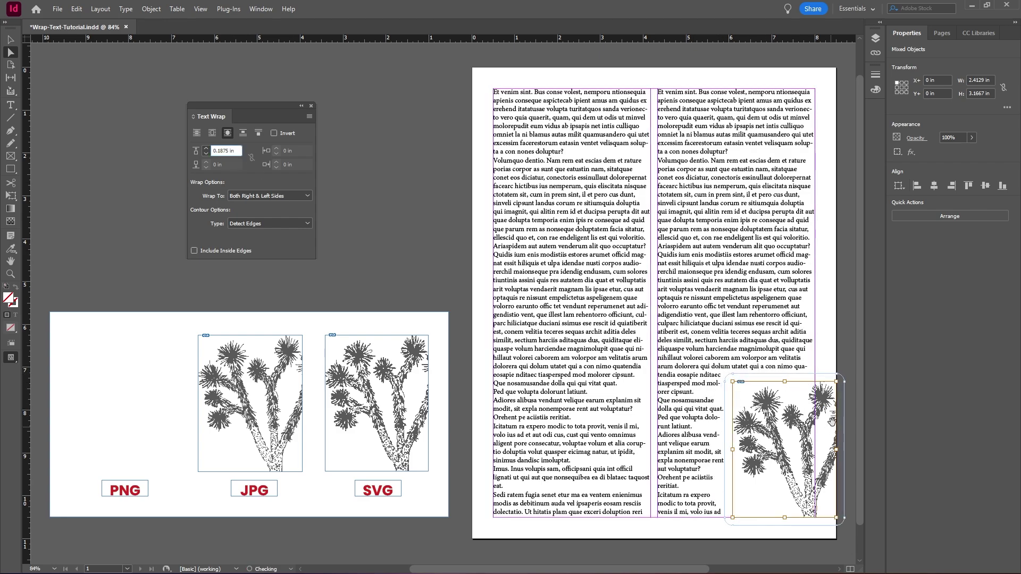
key(Down)
key(Down)
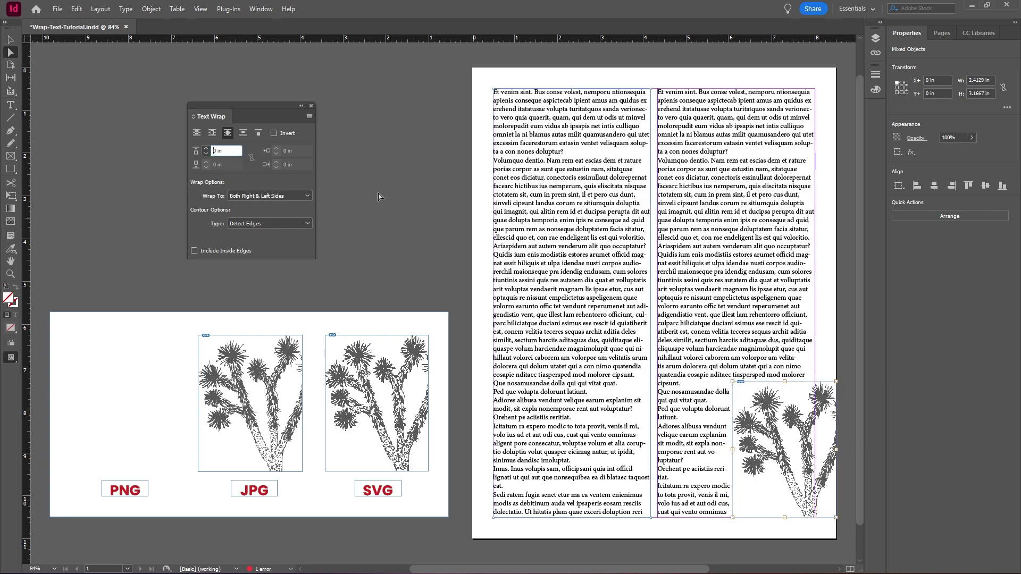
Switch the contour type to Alpha Channel with a 0.125 in top offset, then deselect
click(265, 223)
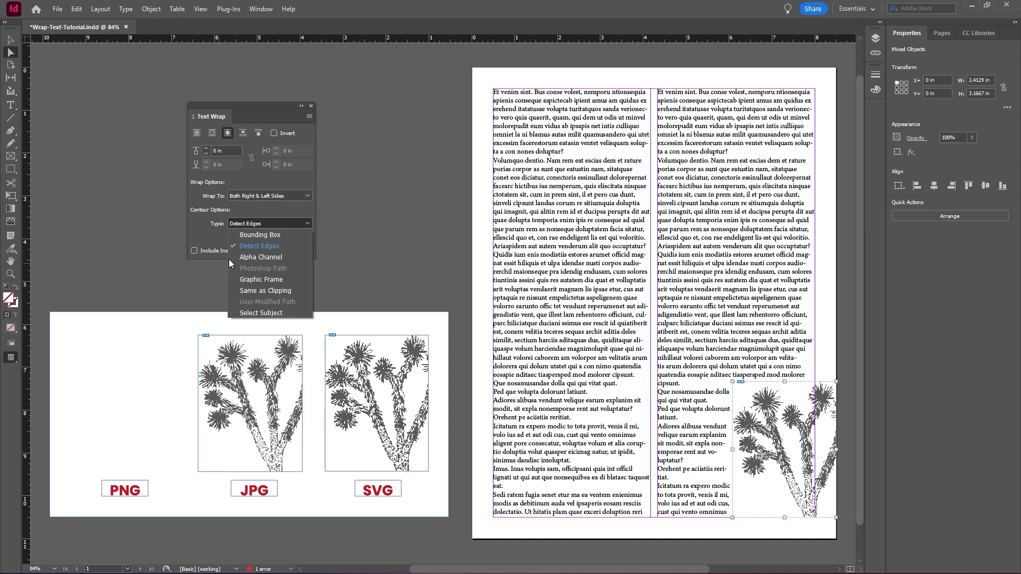
click(296, 259)
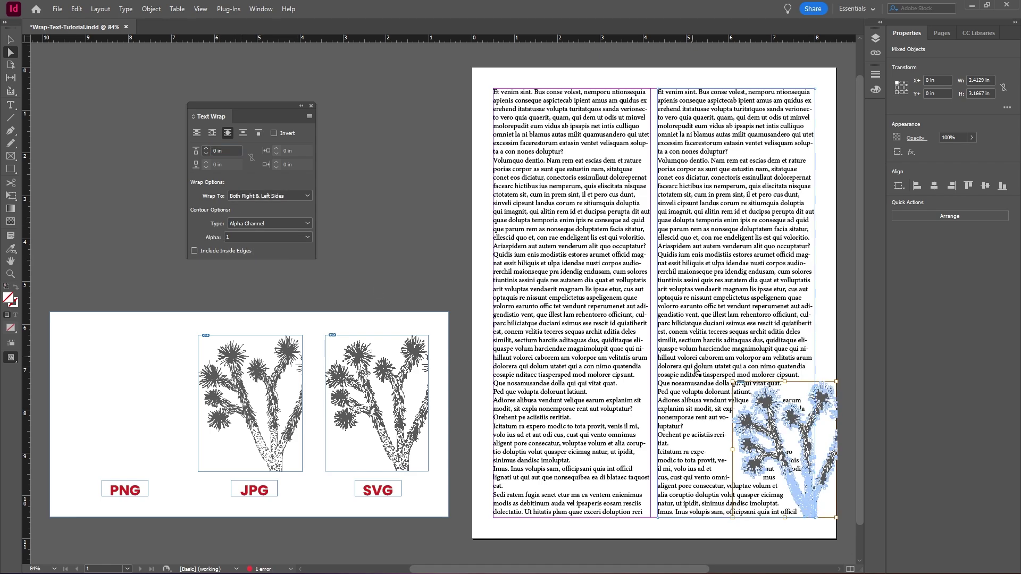
click(230, 151)
key(Up)
key(Up)
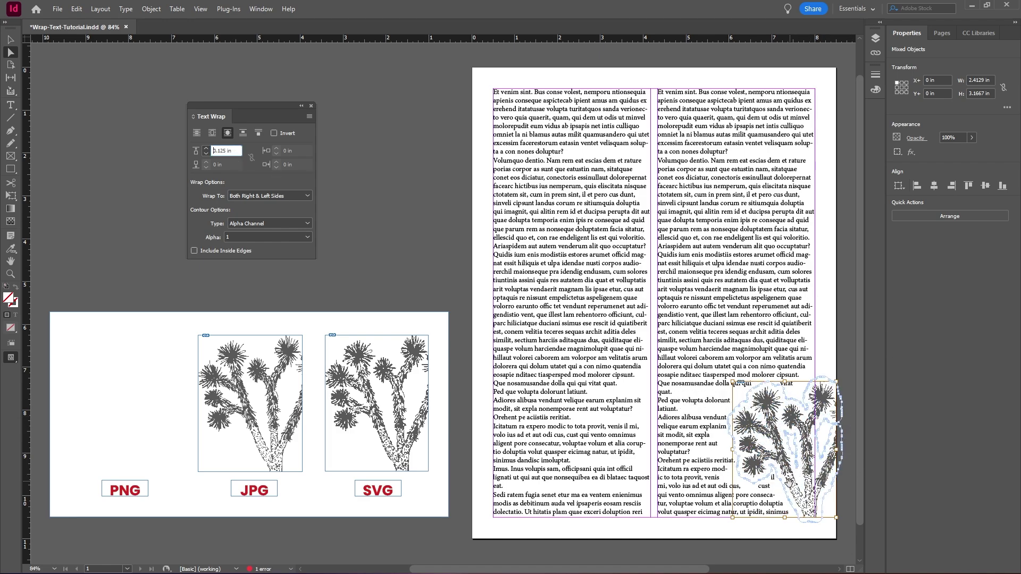
click(391, 180)
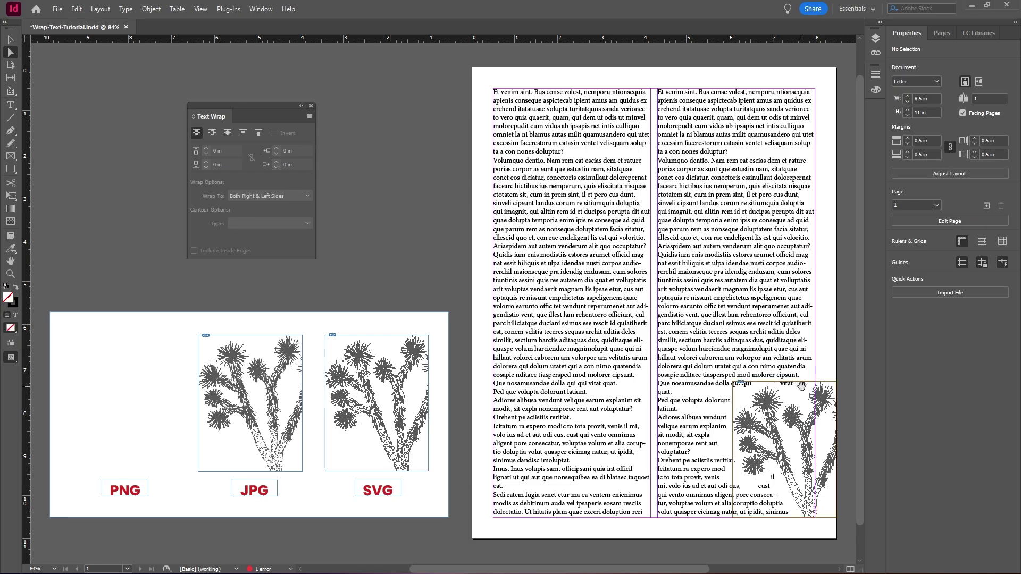
Add a line break after 'qui qui' in the column text, then remove it
click(10, 104)
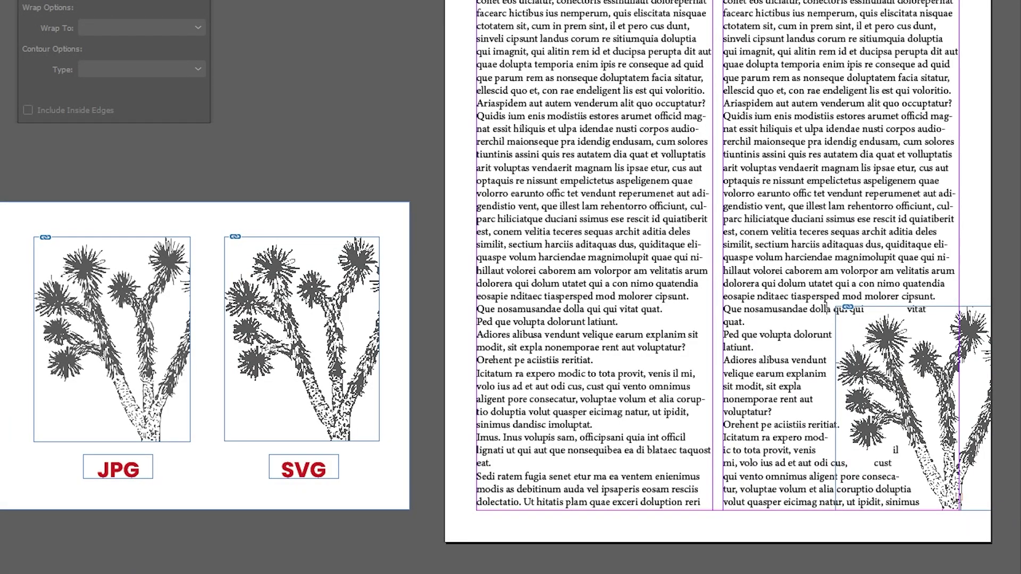
key(Return)
key(BackSpace)
Set the tree image's top wrap offset to 0.125 in
click(837, 311)
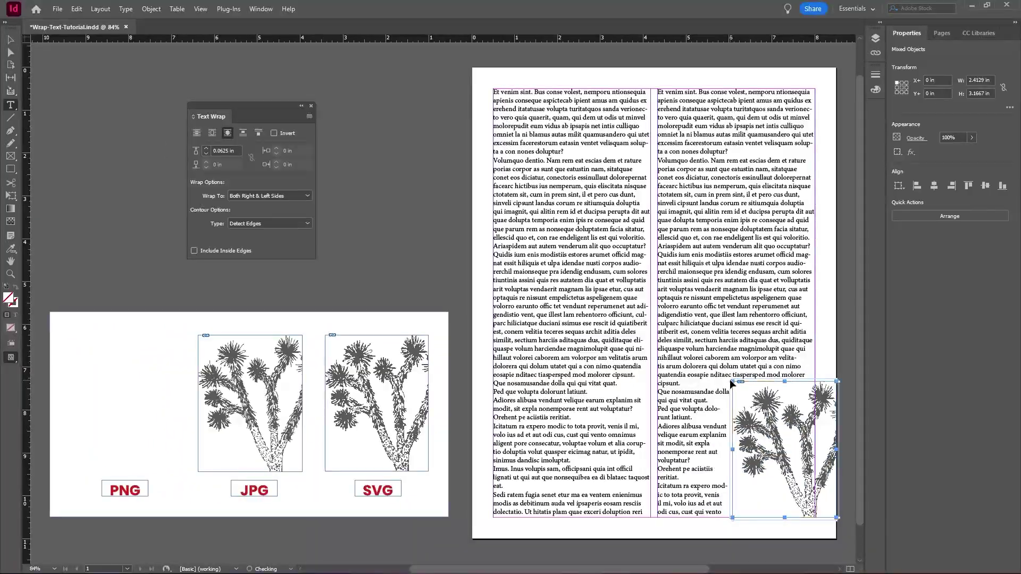
text(0.125)
key(Return)
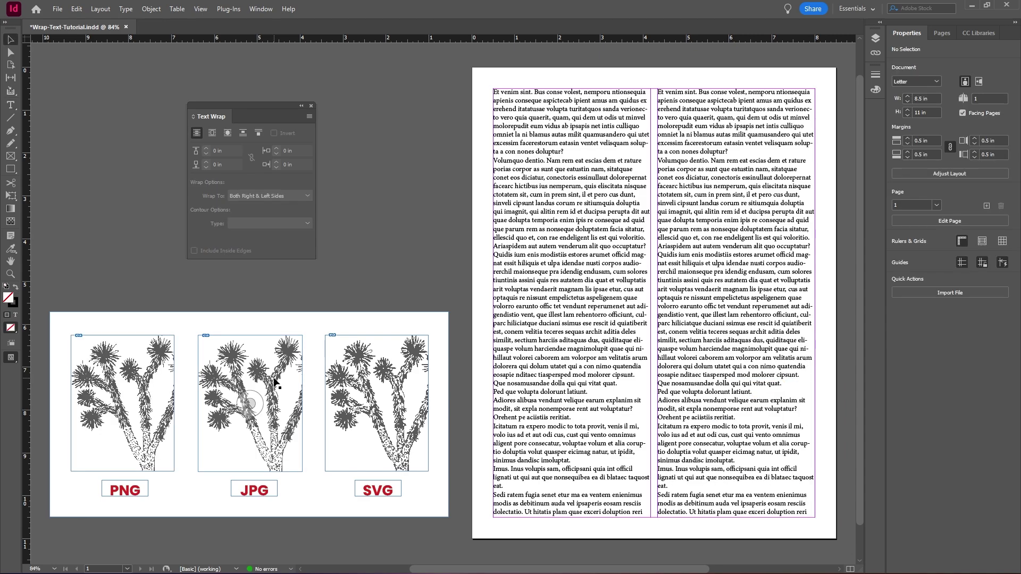
Place the JPG tree in the right column's lower corner, wrapping with Select Subject at 0.0625 in
drag(158, 383, 797, 422)
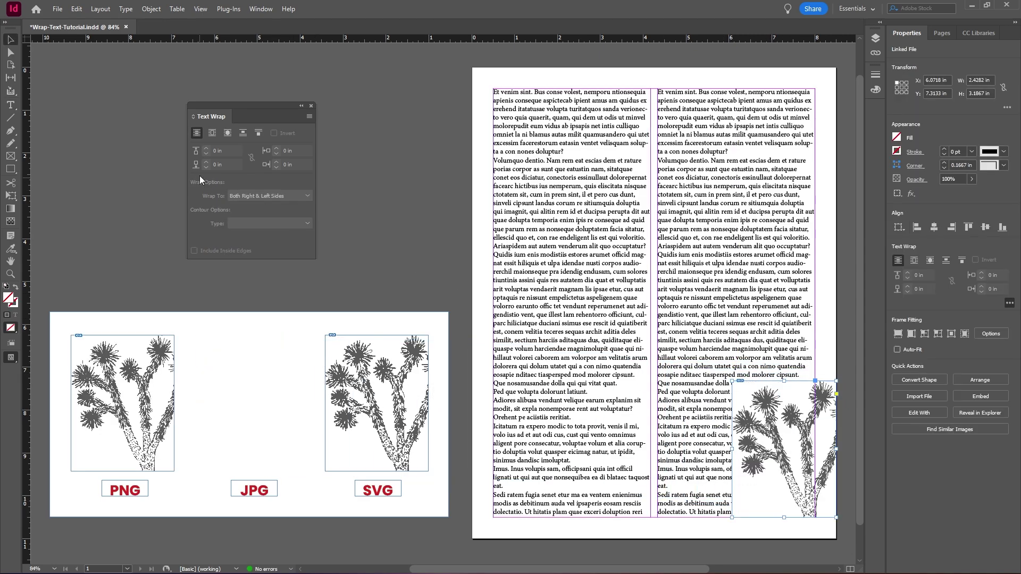
click(226, 133)
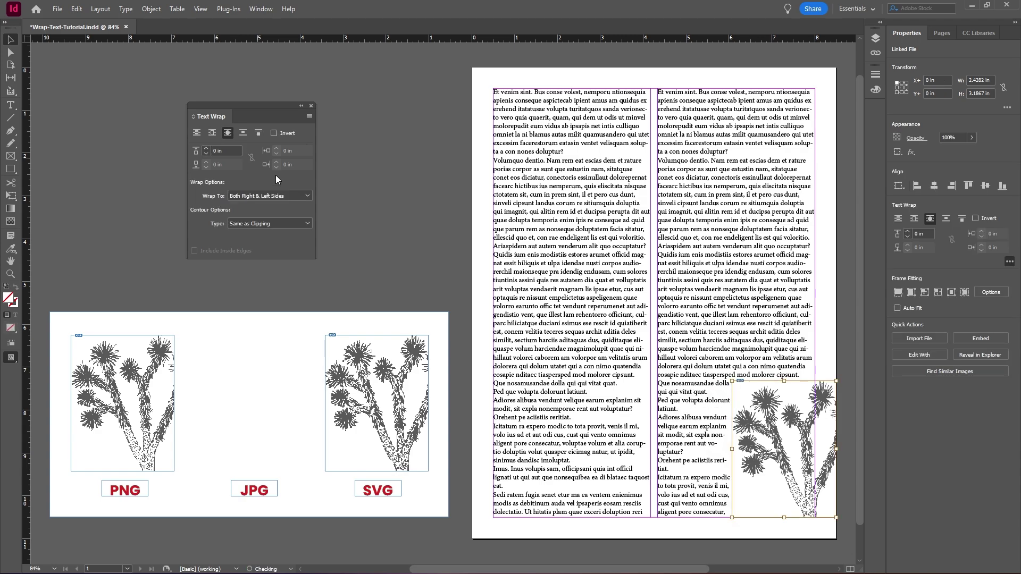
click(253, 222)
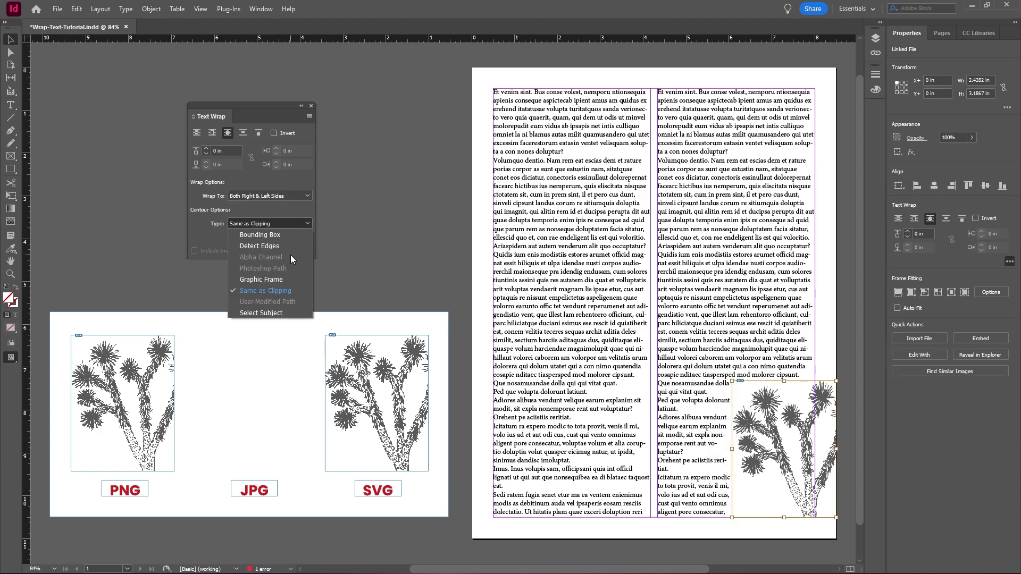
click(278, 313)
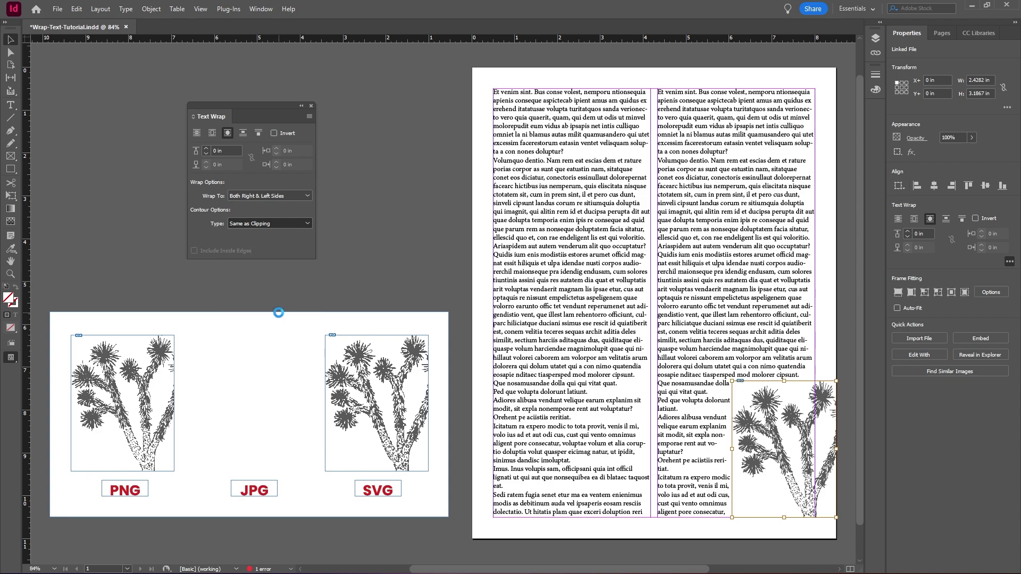
click(227, 151)
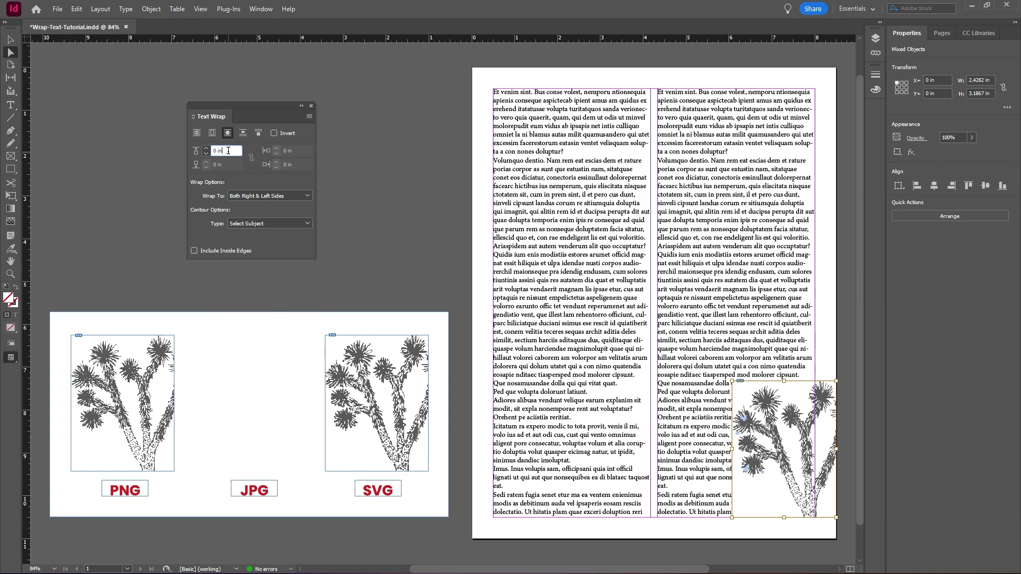
key(Up)
key(Up)
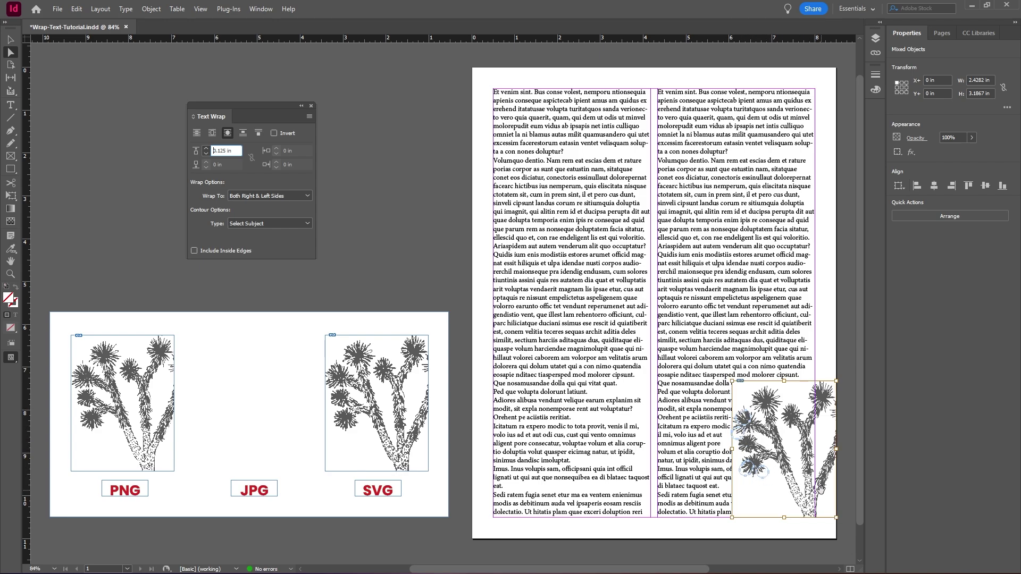
Try Detect Edges, then undo to send the JPG tree back to its slot and deselect
click(263, 223)
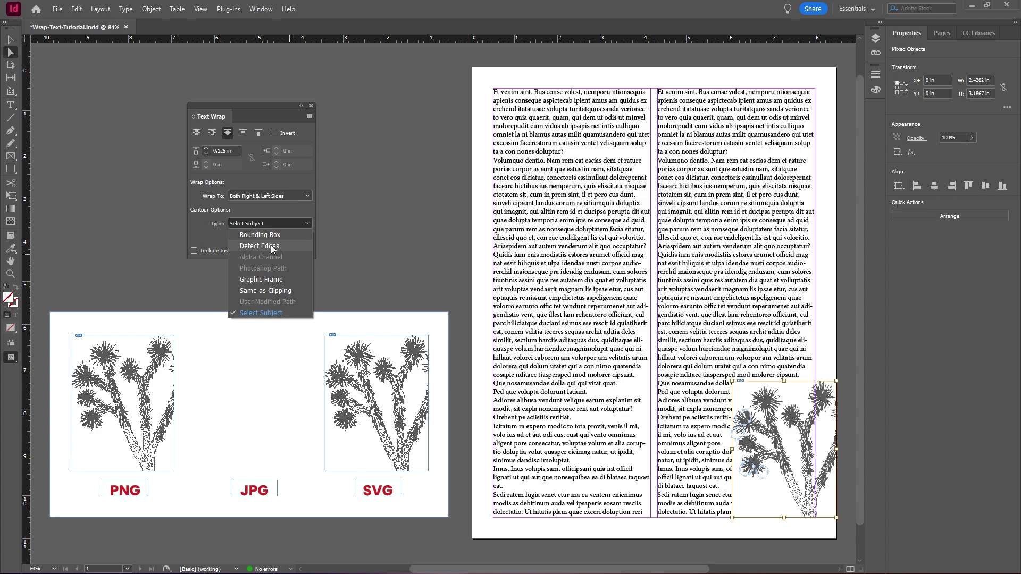
click(271, 245)
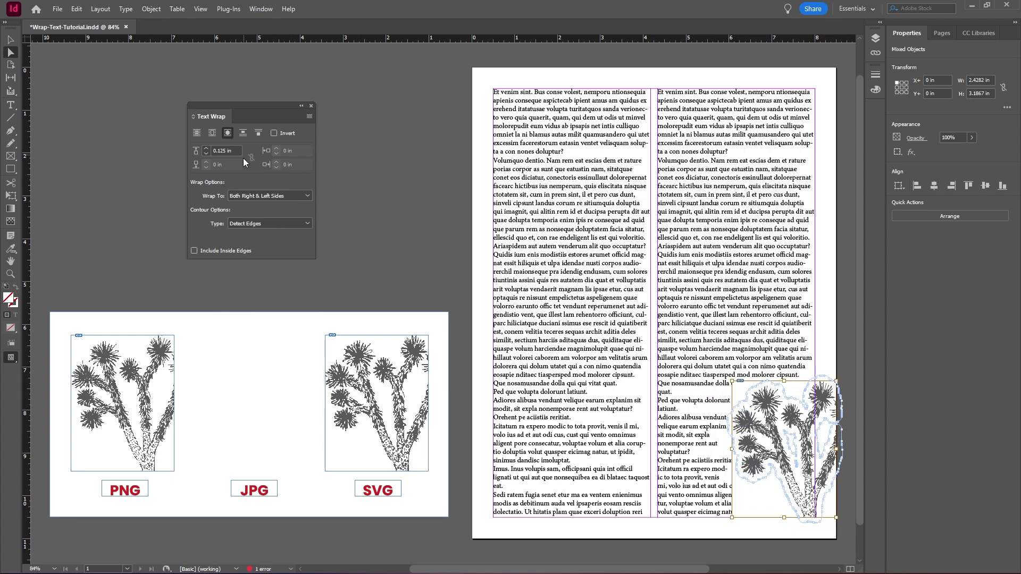
key(ctrl+z)
click(378, 212)
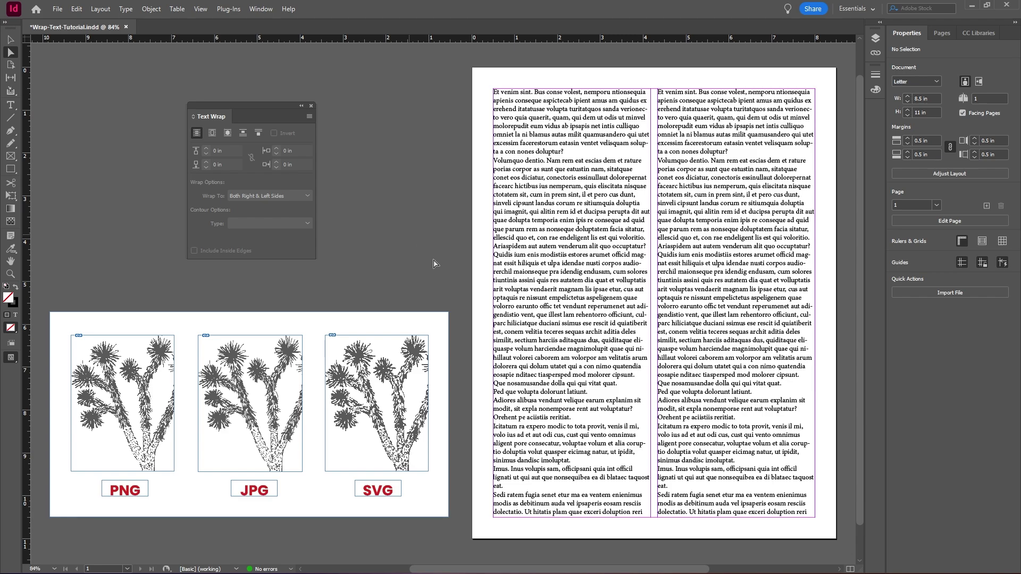
Place the SVG tree in the right column's lower corner, wrapping with Select Subject at 0 in offset
drag(393, 379, 789, 413)
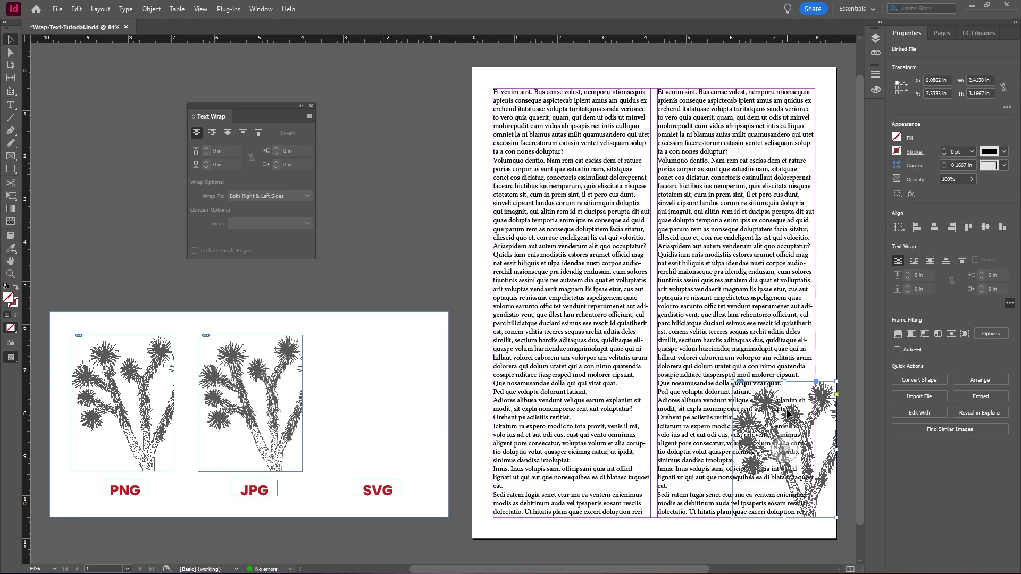
click(229, 134)
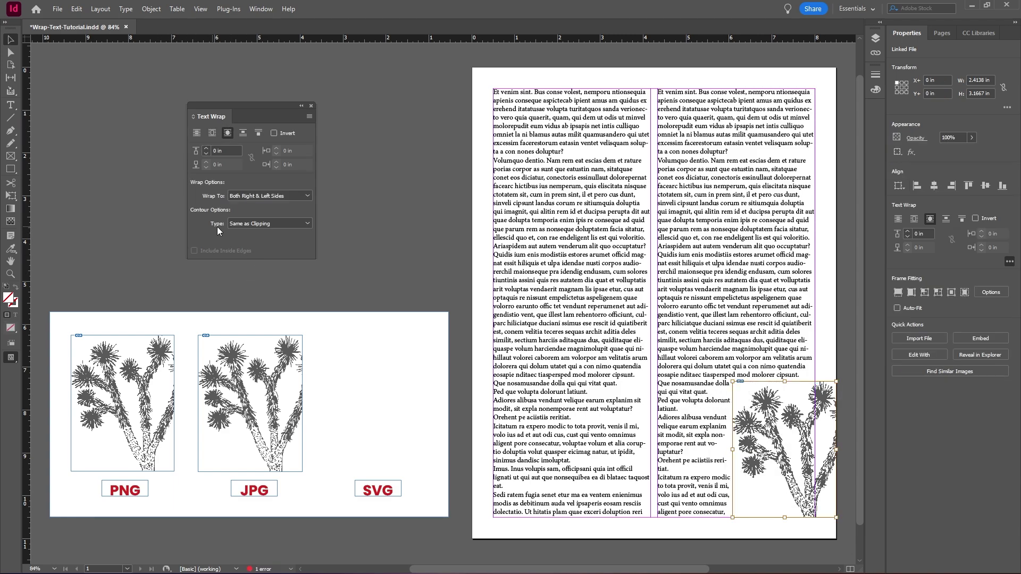
click(246, 224)
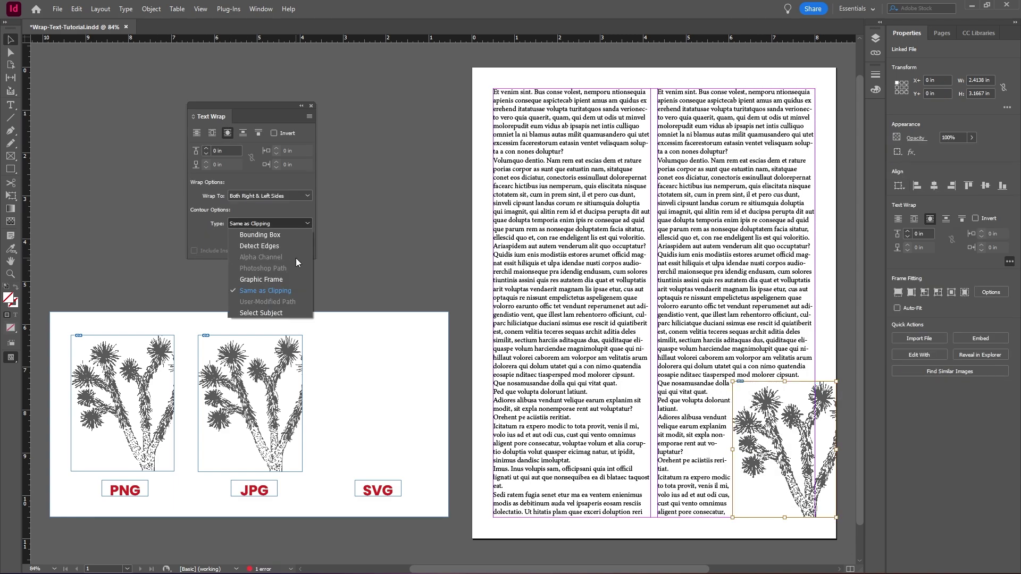
click(271, 313)
click(220, 149)
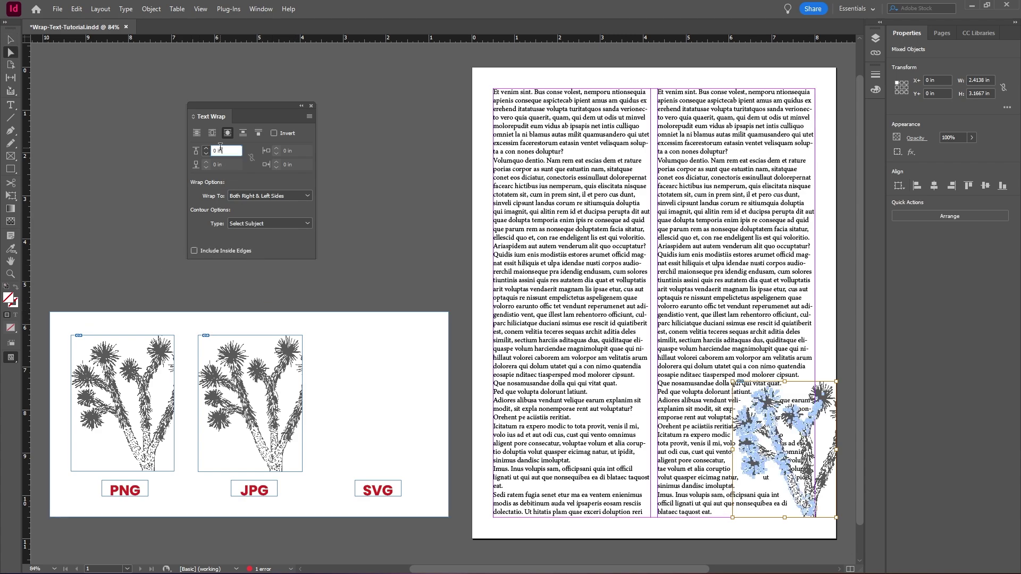
key(Up)
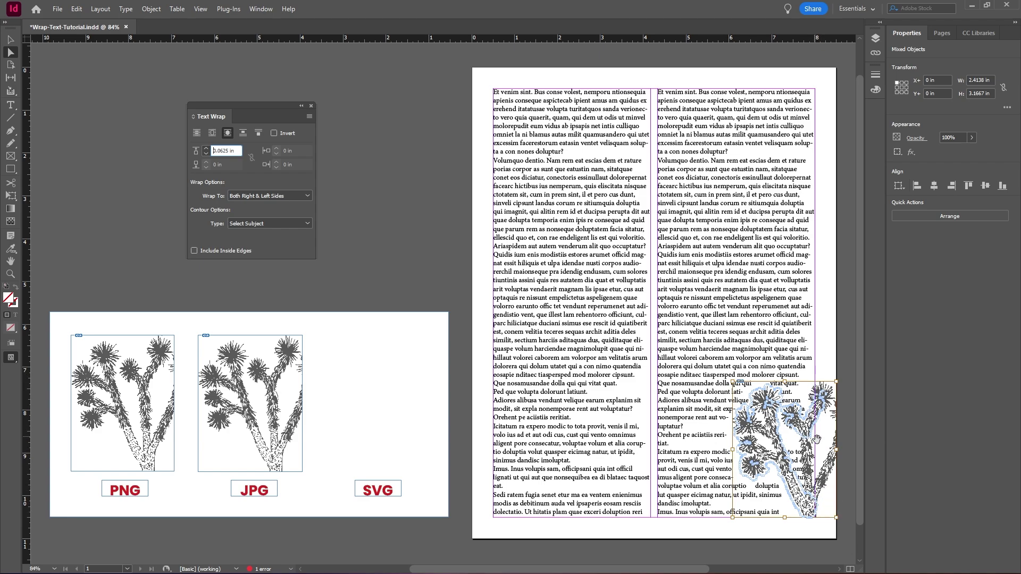
key(Down)
Switch the wrap contour to Detect Edges with a 0.125 in offset and deselect
click(253, 223)
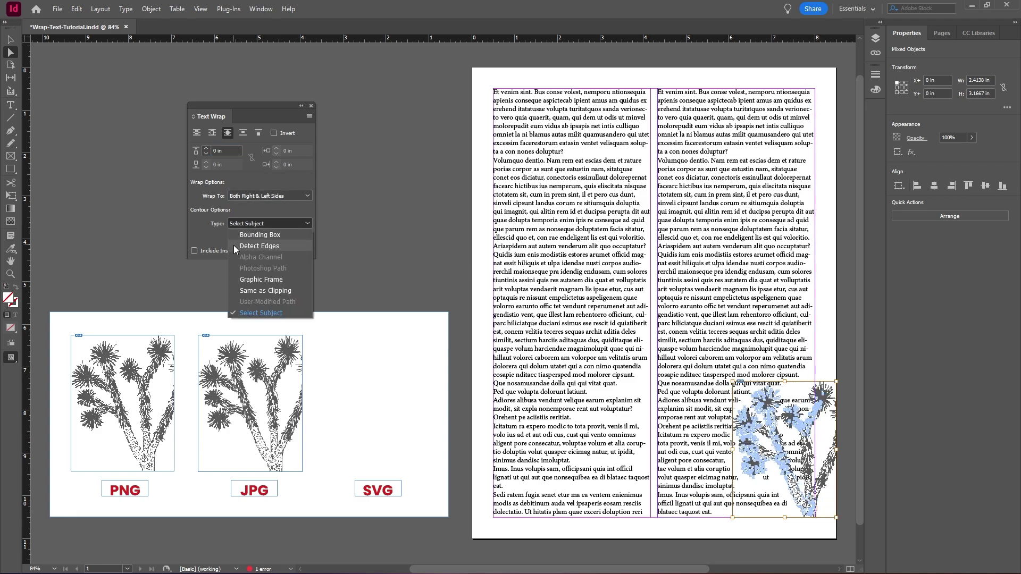
click(272, 246)
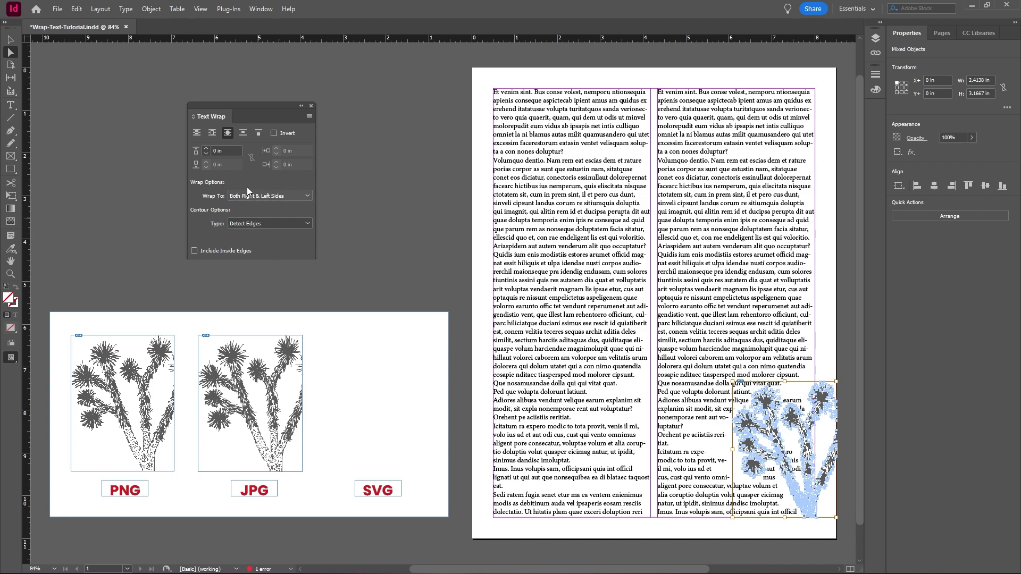
click(230, 150)
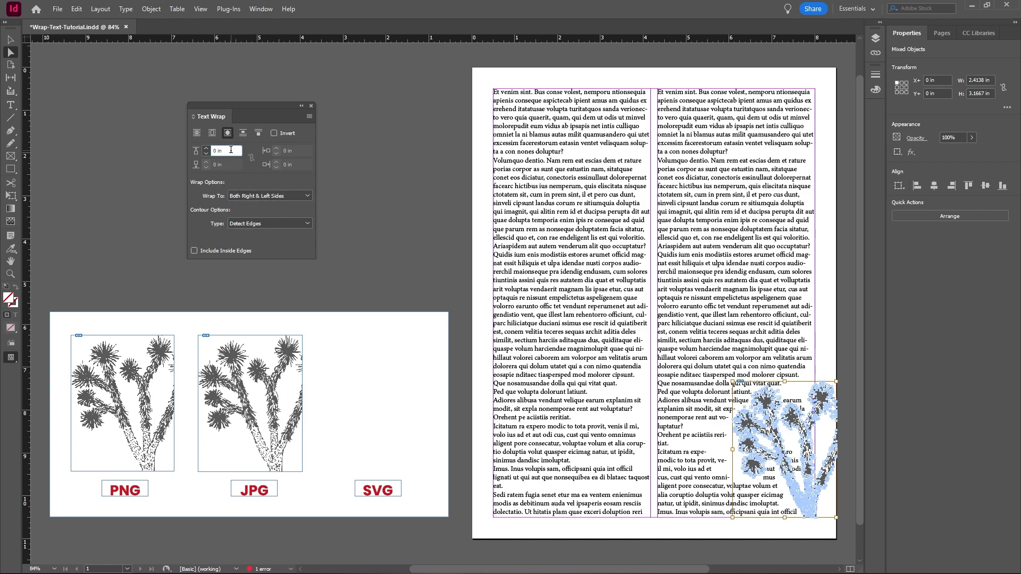
key(Up)
key(Up)
click(104, 152)
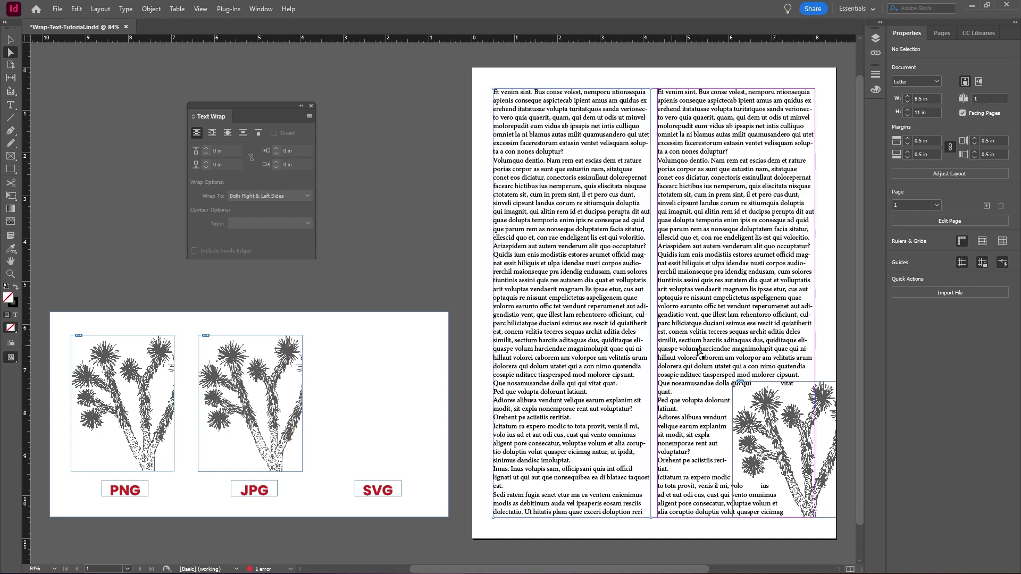
Select the tree with the Direct Selection tool and pull a wrap contour segment outward
click(782, 436)
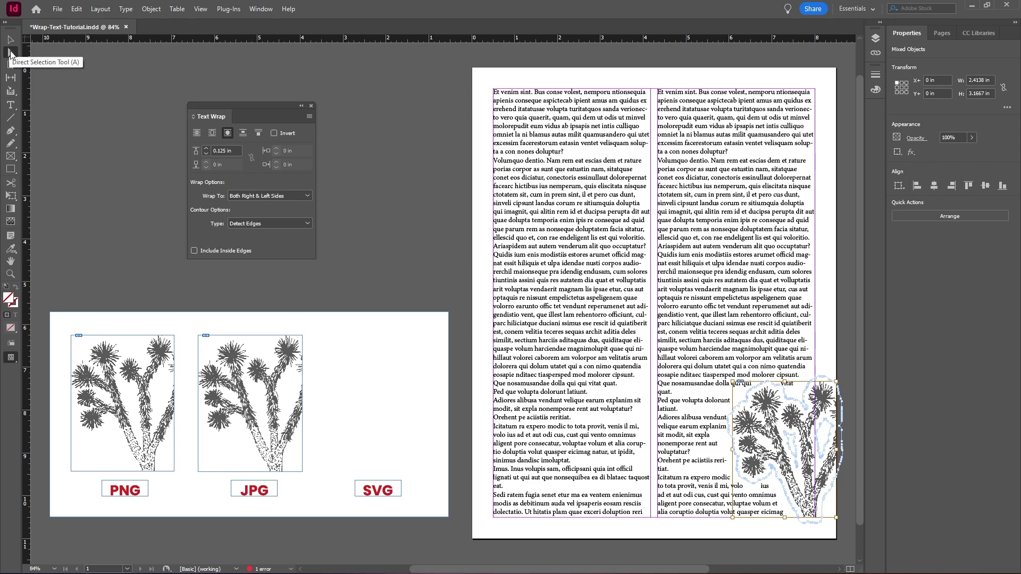
click(10, 54)
scroll(810, 405, up, 2)
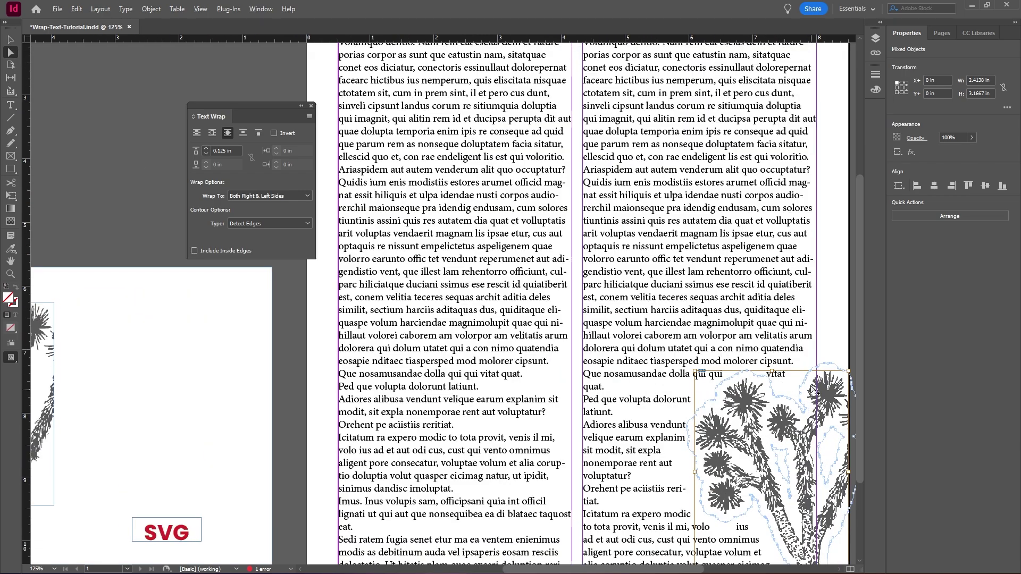
scroll(811, 390, up, 6)
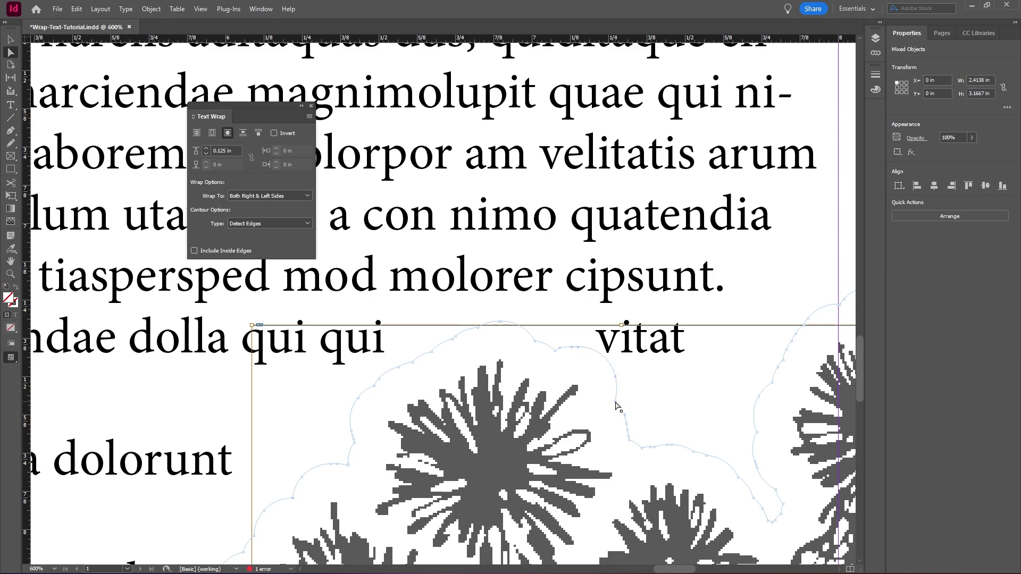
drag(616, 404, 720, 337)
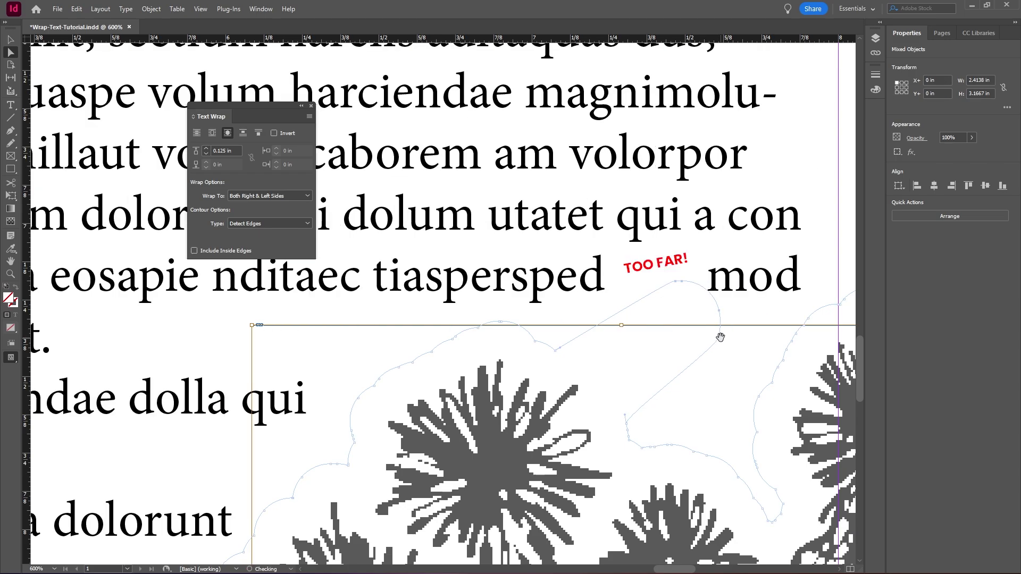
Drag a wrap contour anchor to close the text gap beside 'volo'
scroll(484, 351, down, 2)
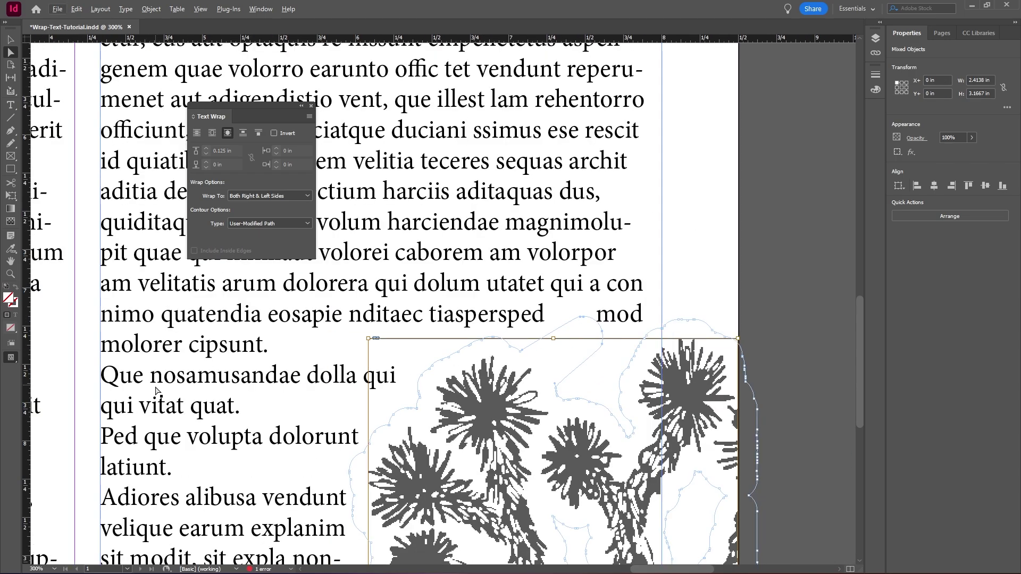
scroll(132, 417, down, 4)
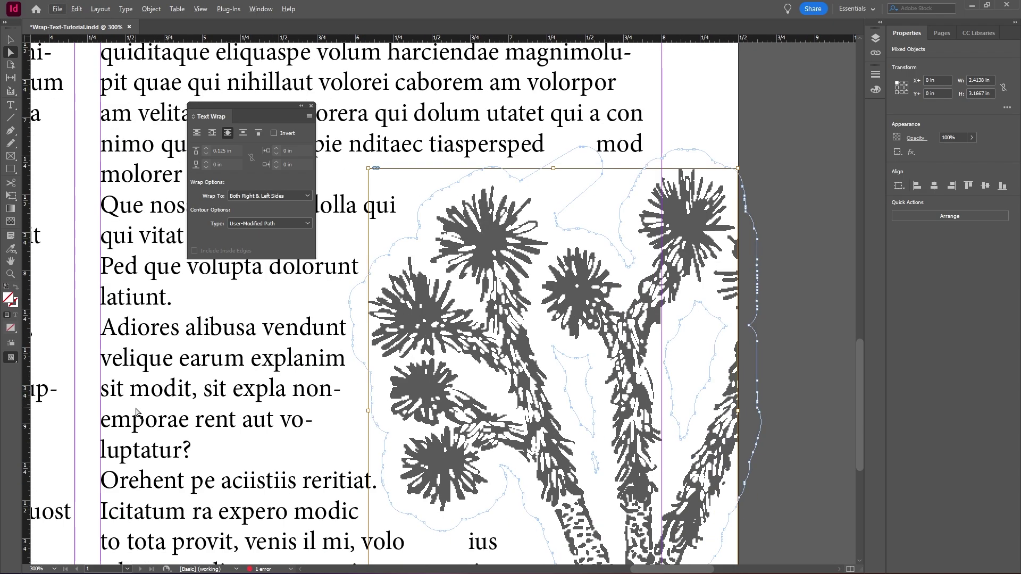
scroll(136, 412, down, 4)
scroll(508, 378, up, 1)
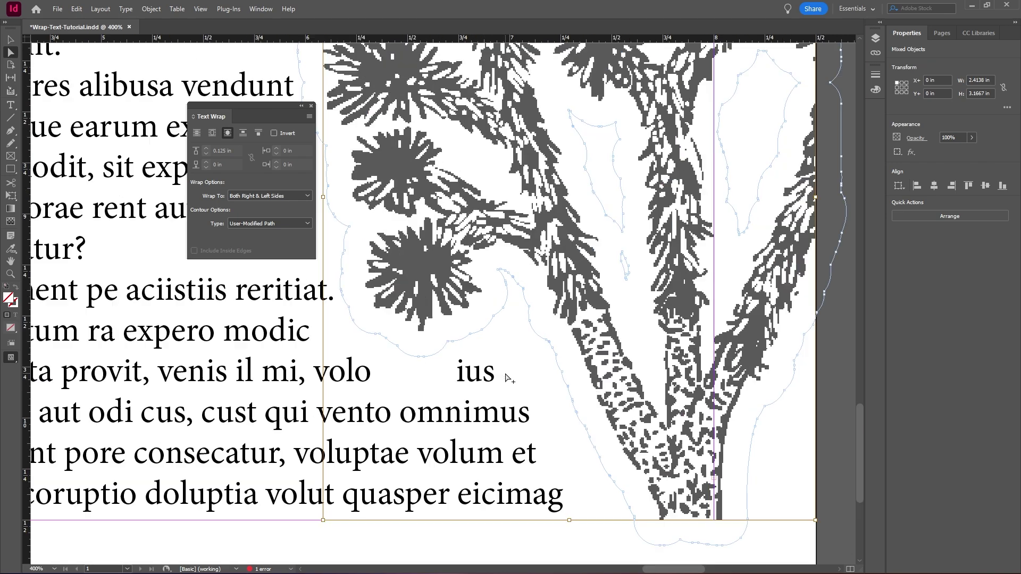
scroll(507, 376, up, 2)
click(425, 330)
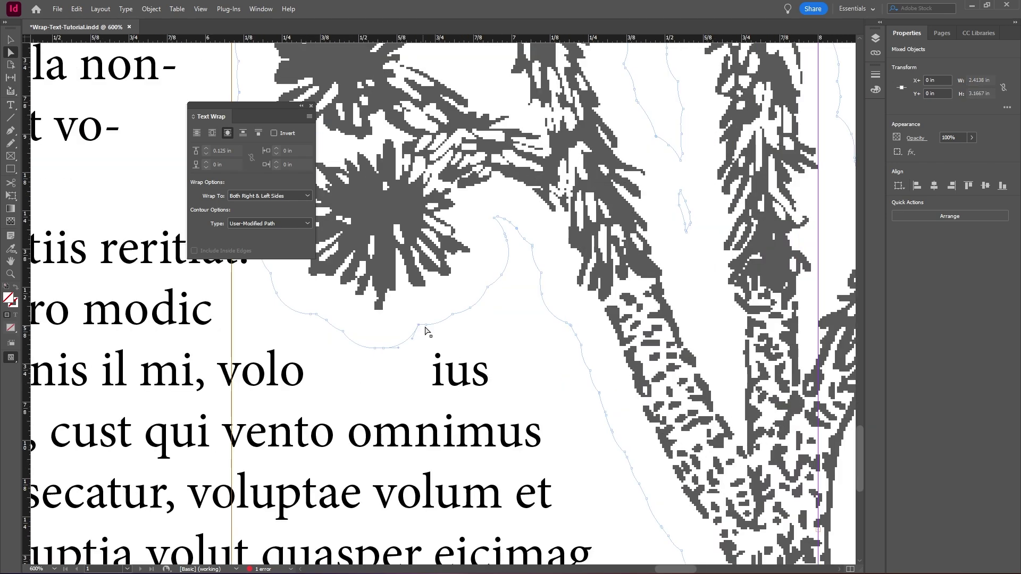
drag(425, 331, 563, 398)
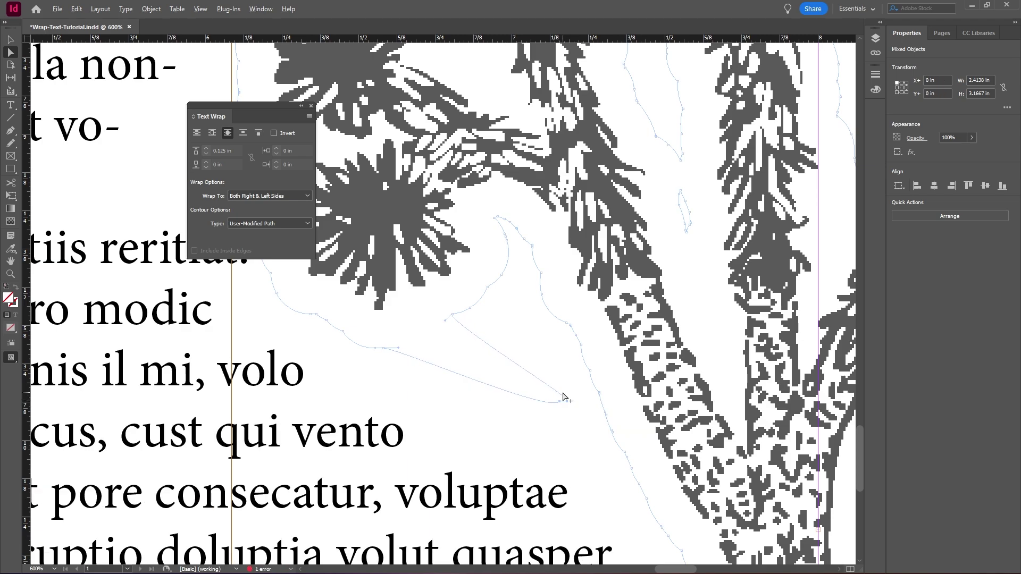
scroll(563, 398, down, 3)
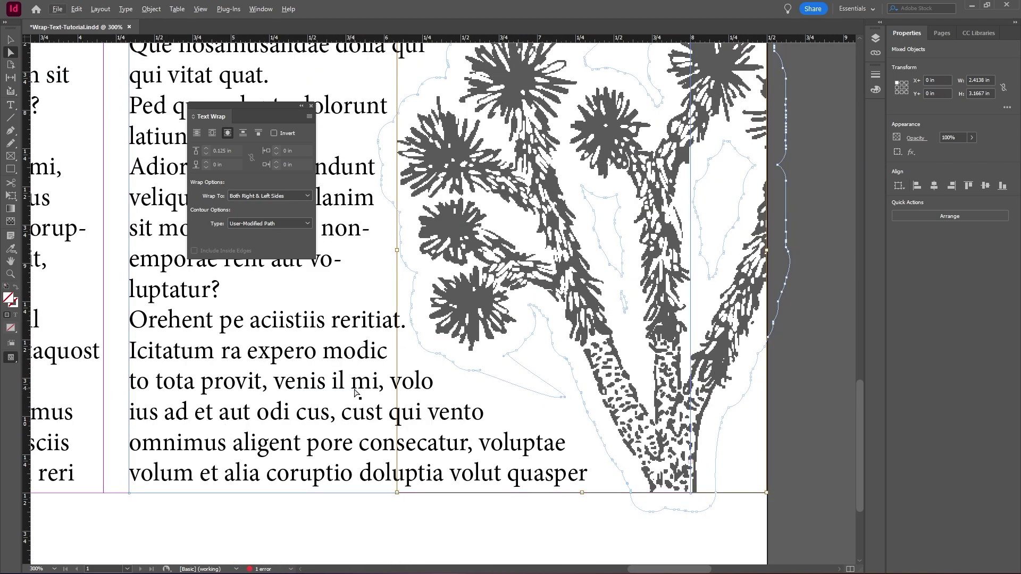
scroll(354, 391, down, 3)
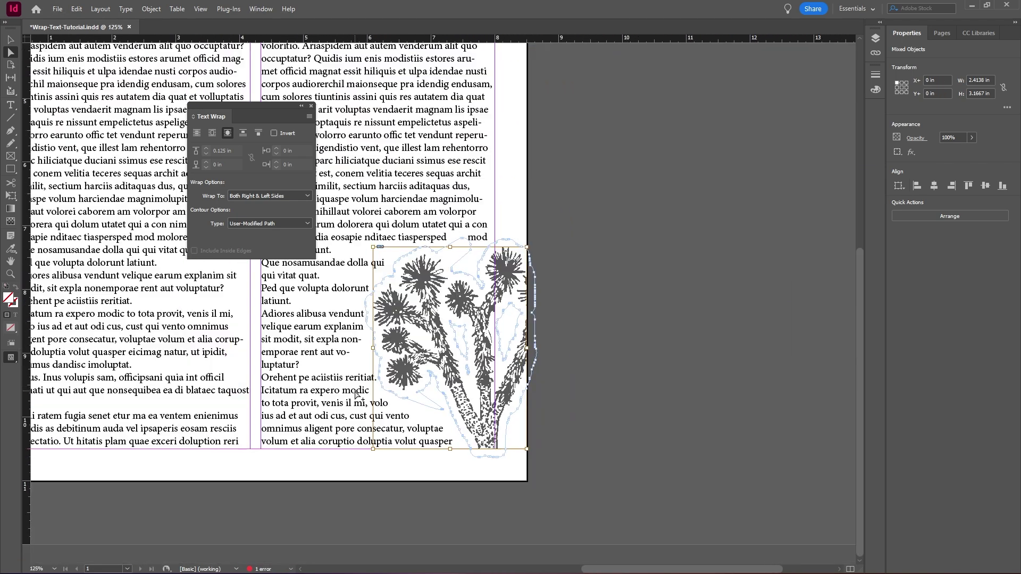
Select the right column's text frame and toggle Hyphenate off and on, leaving it enabled
click(667, 272)
scroll(783, 273, left, 3)
scroll(798, 319, up, 1)
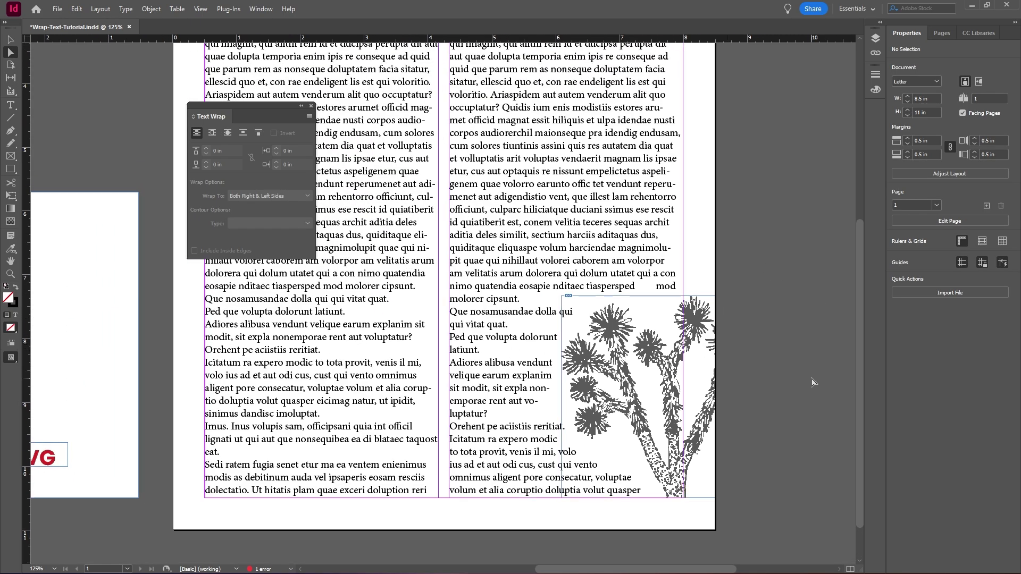
key(v)
click(482, 132)
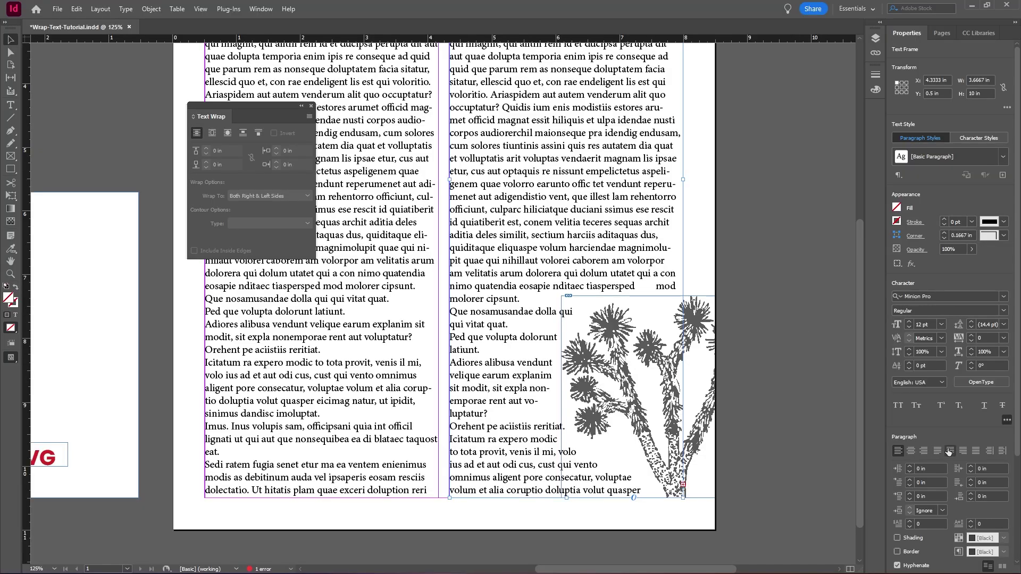
scroll(948, 452, down, 4)
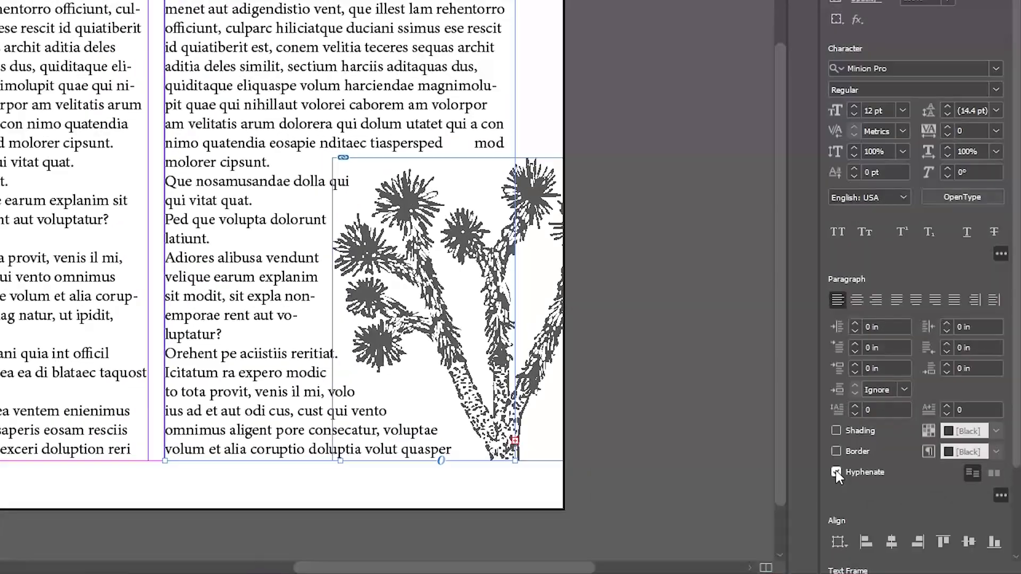
click(836, 473)
click(836, 472)
click(836, 472)
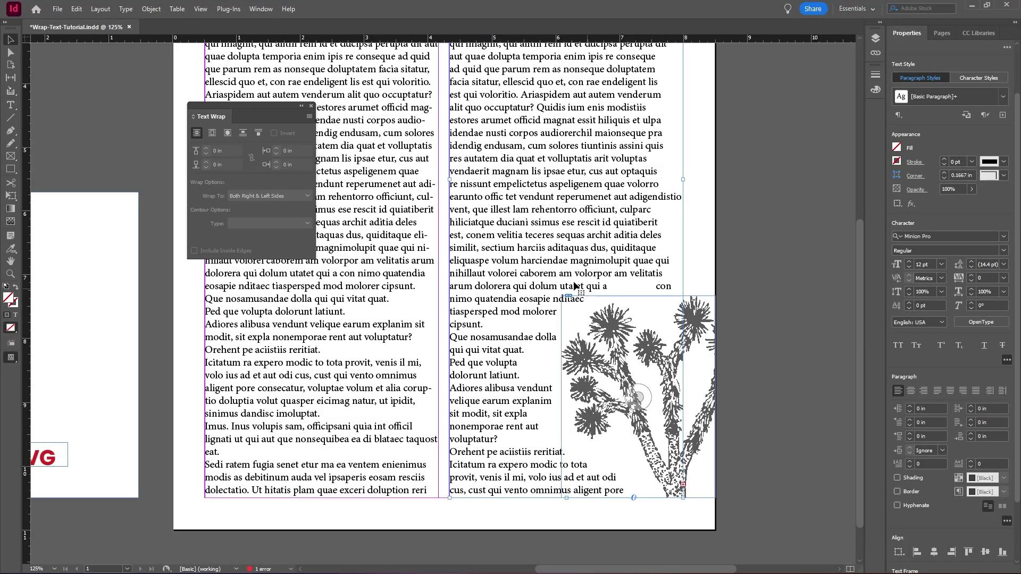
click(898, 506)
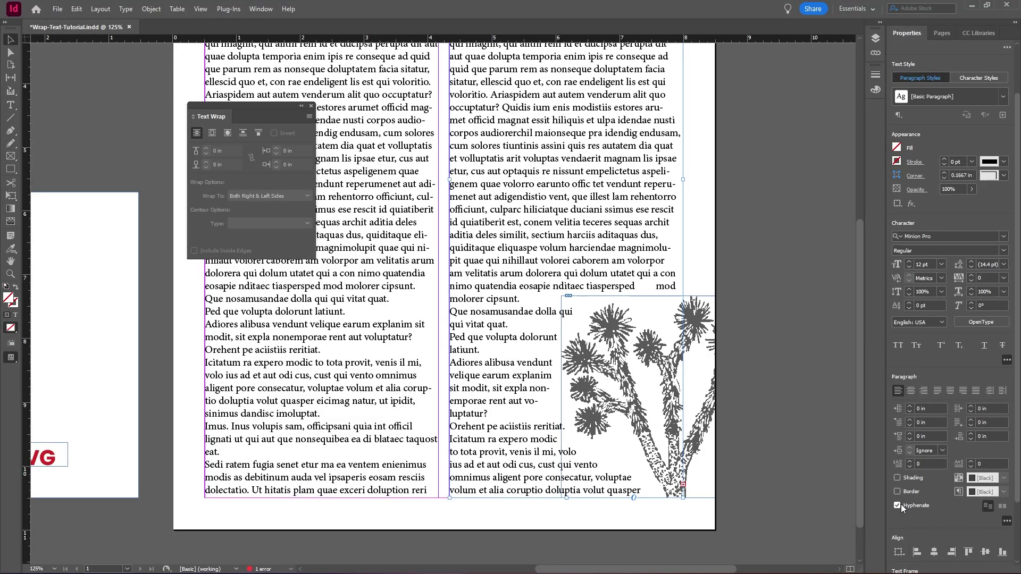
Deselect the frame and zoom out to view the whole page
click(810, 433)
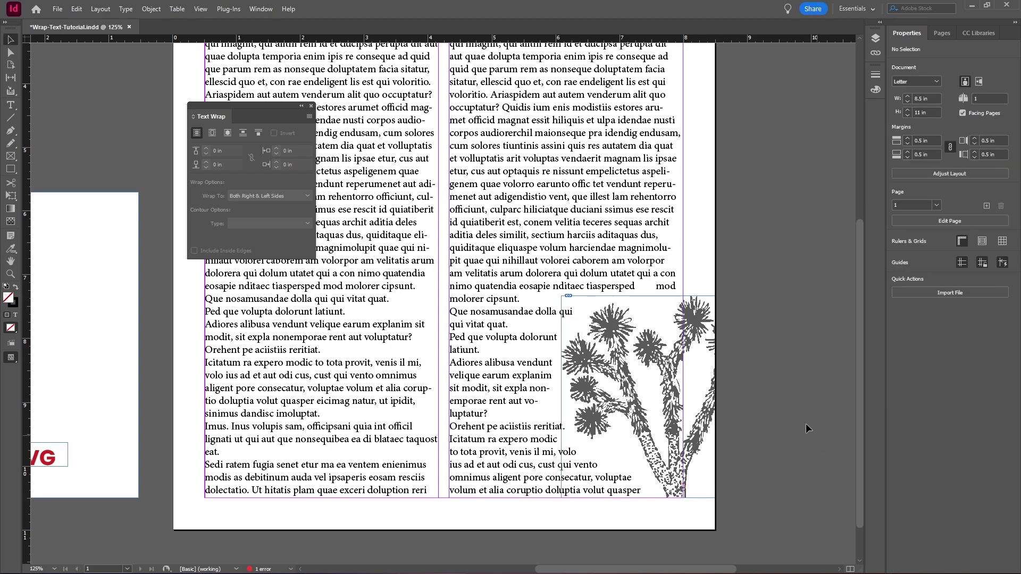
key(ctrl+minus)
key(ctrl+minus)
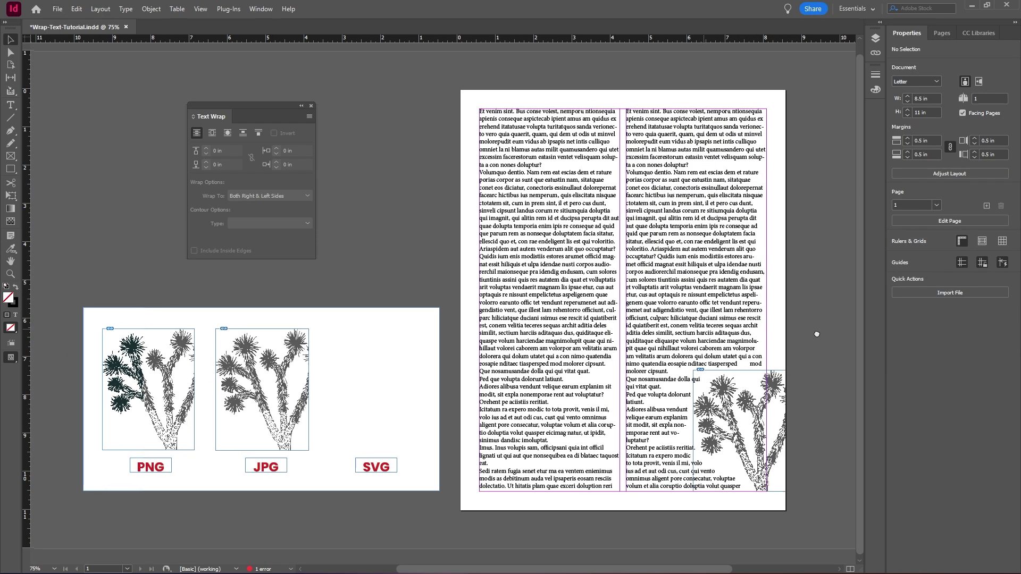
drag(817, 334, 825, 335)
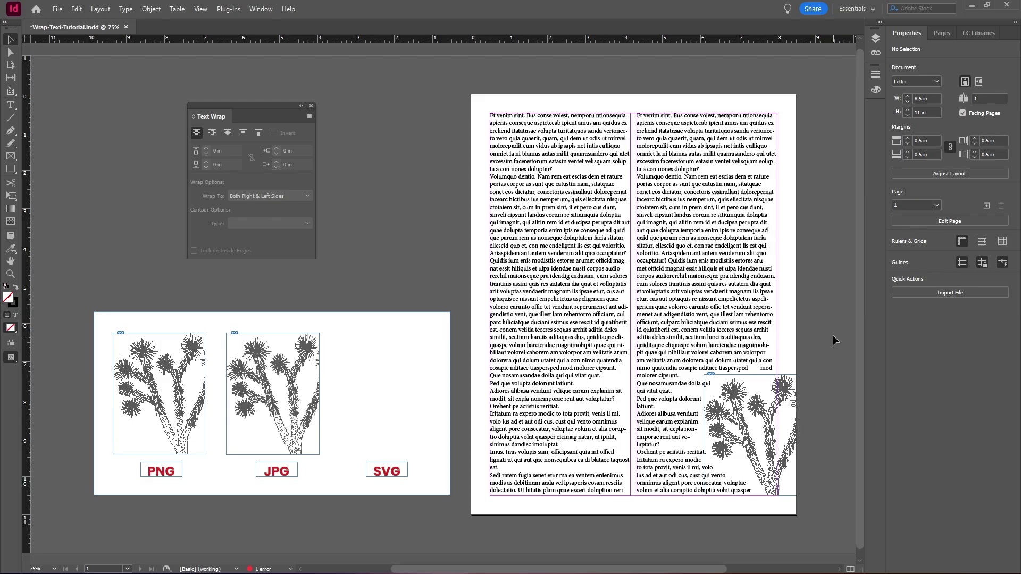